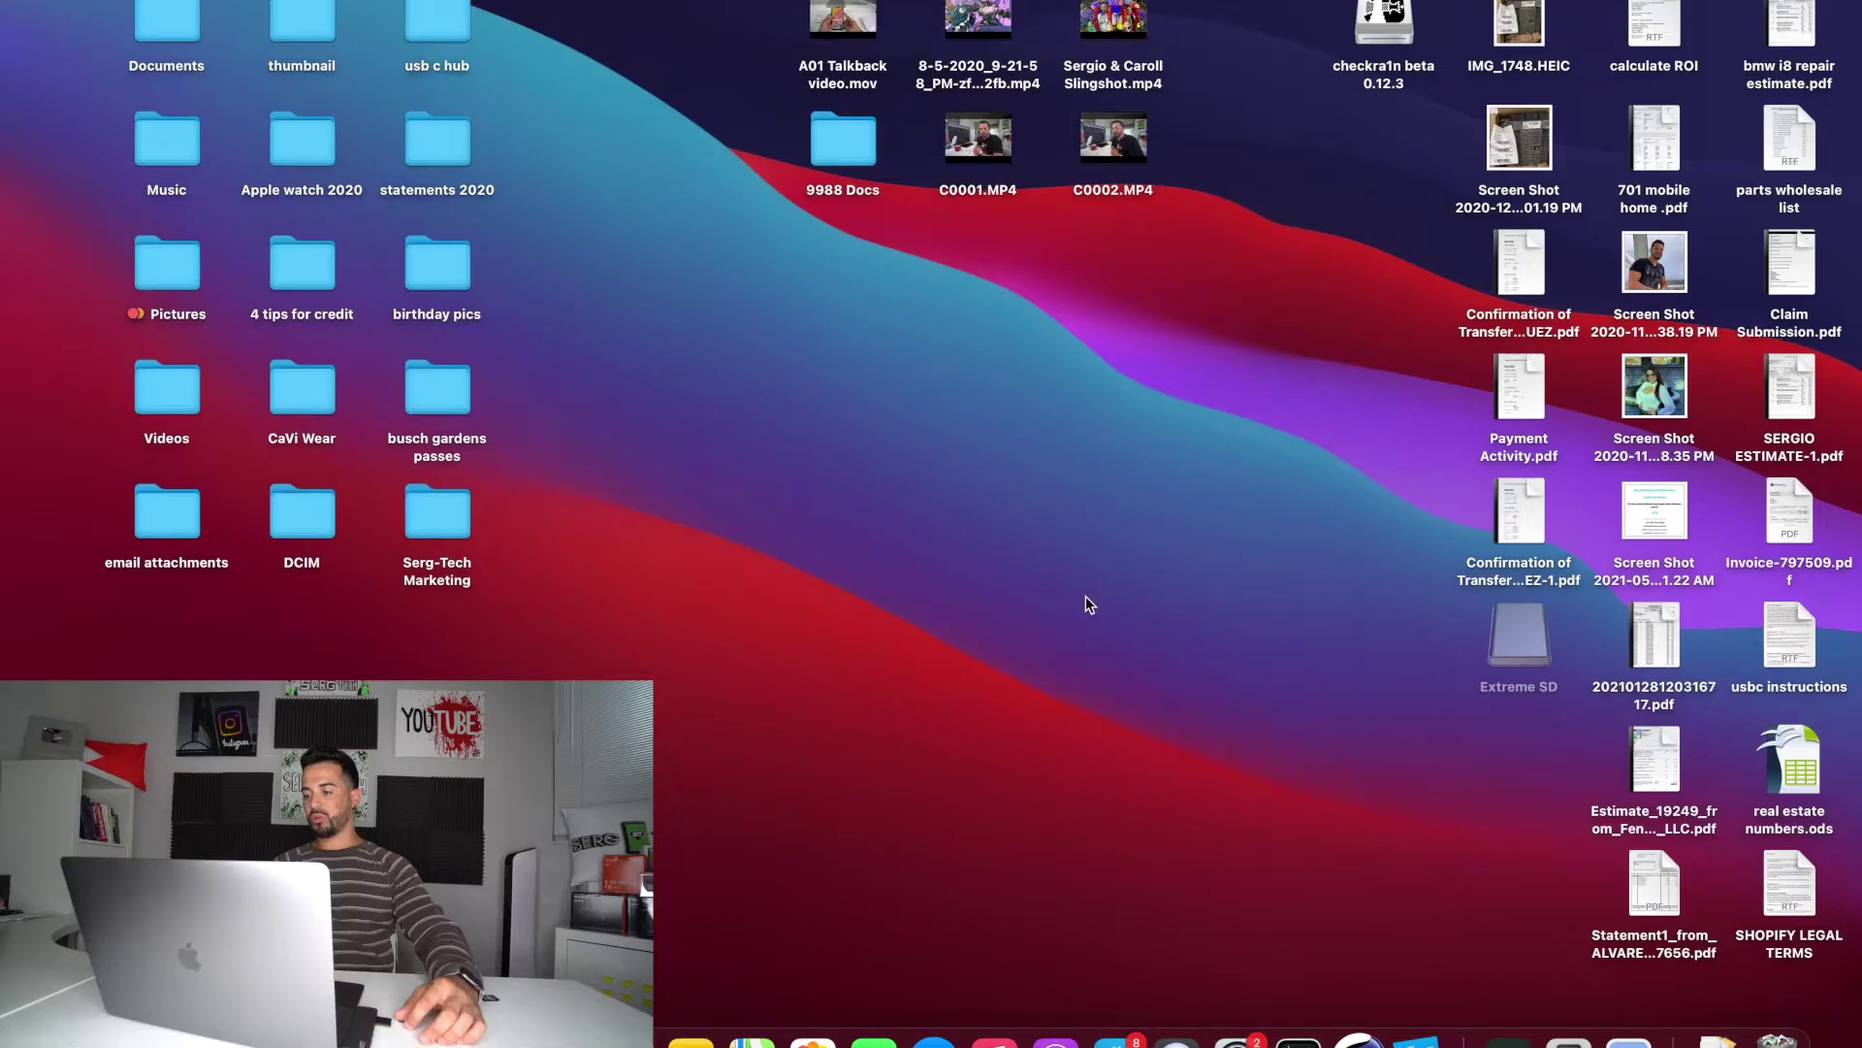
- Open the Extreme SD card and drag cardano technical an.mov onto the desktop
double_click(1520, 635)
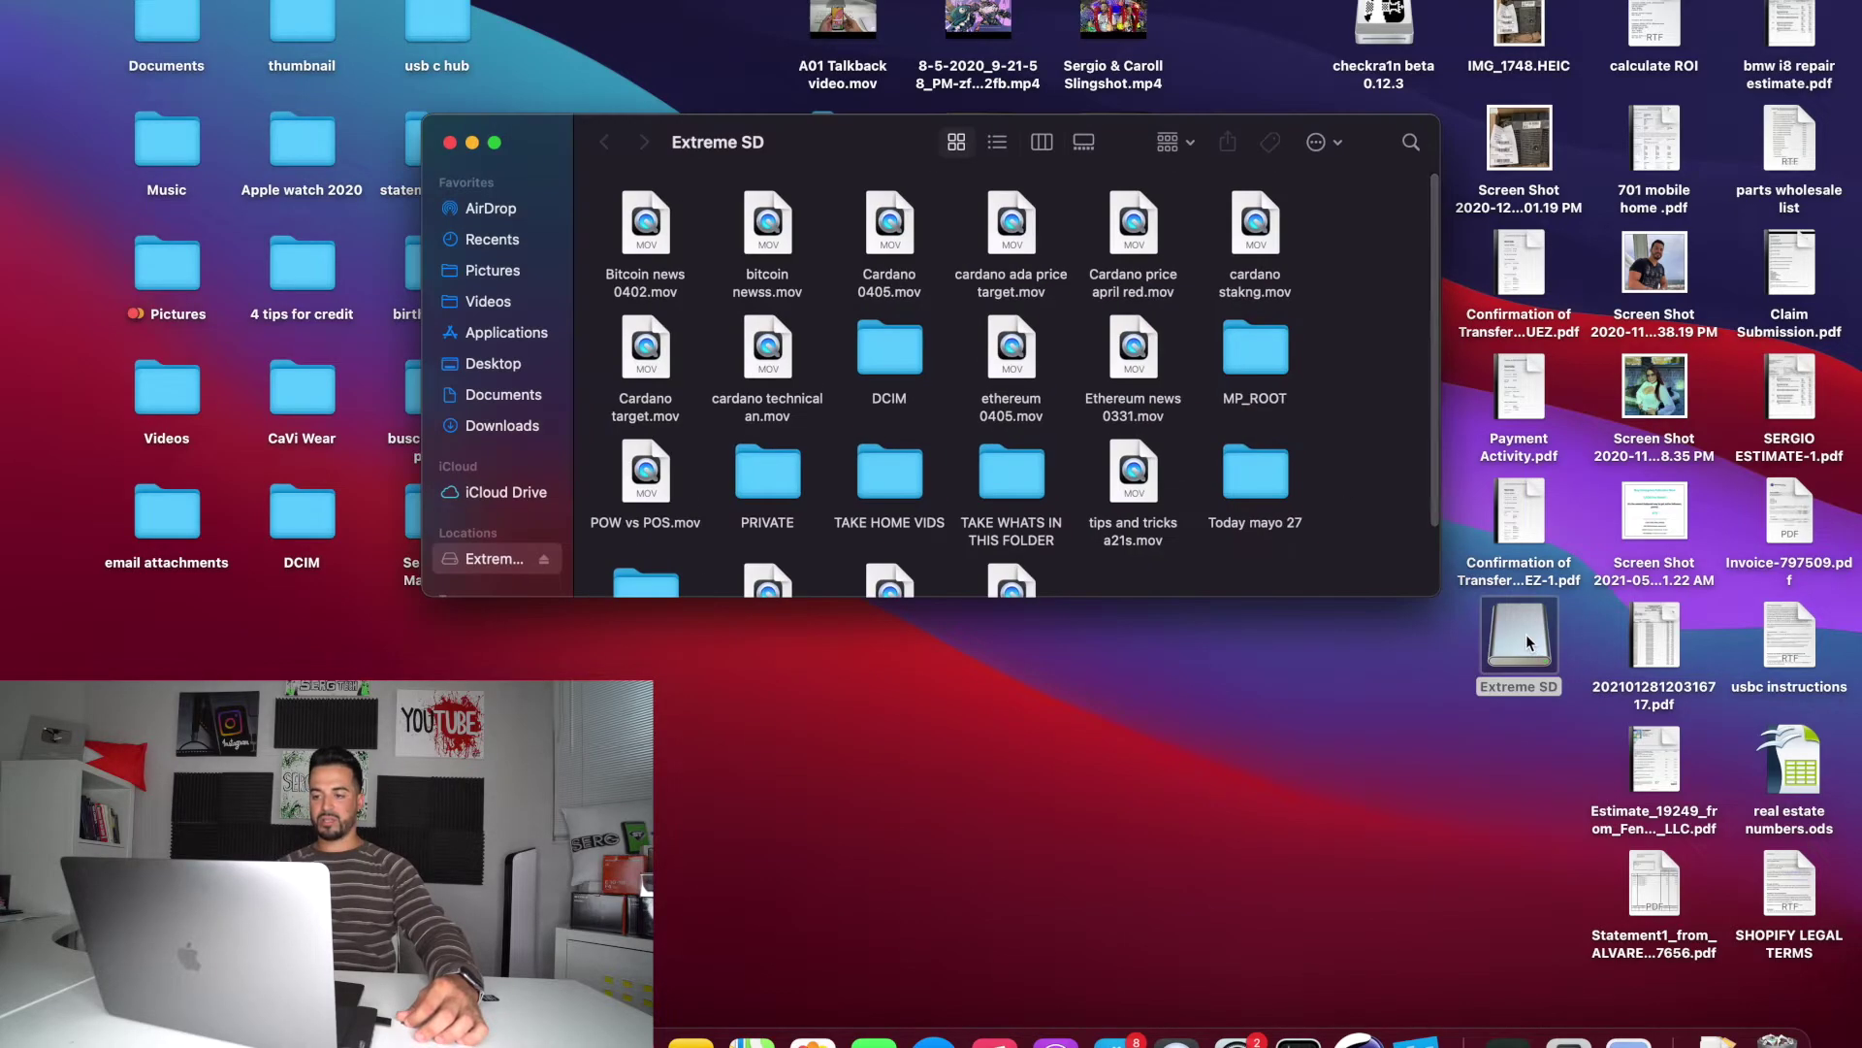
scroll(968, 524, down, 3)
scroll(969, 524, up, 3)
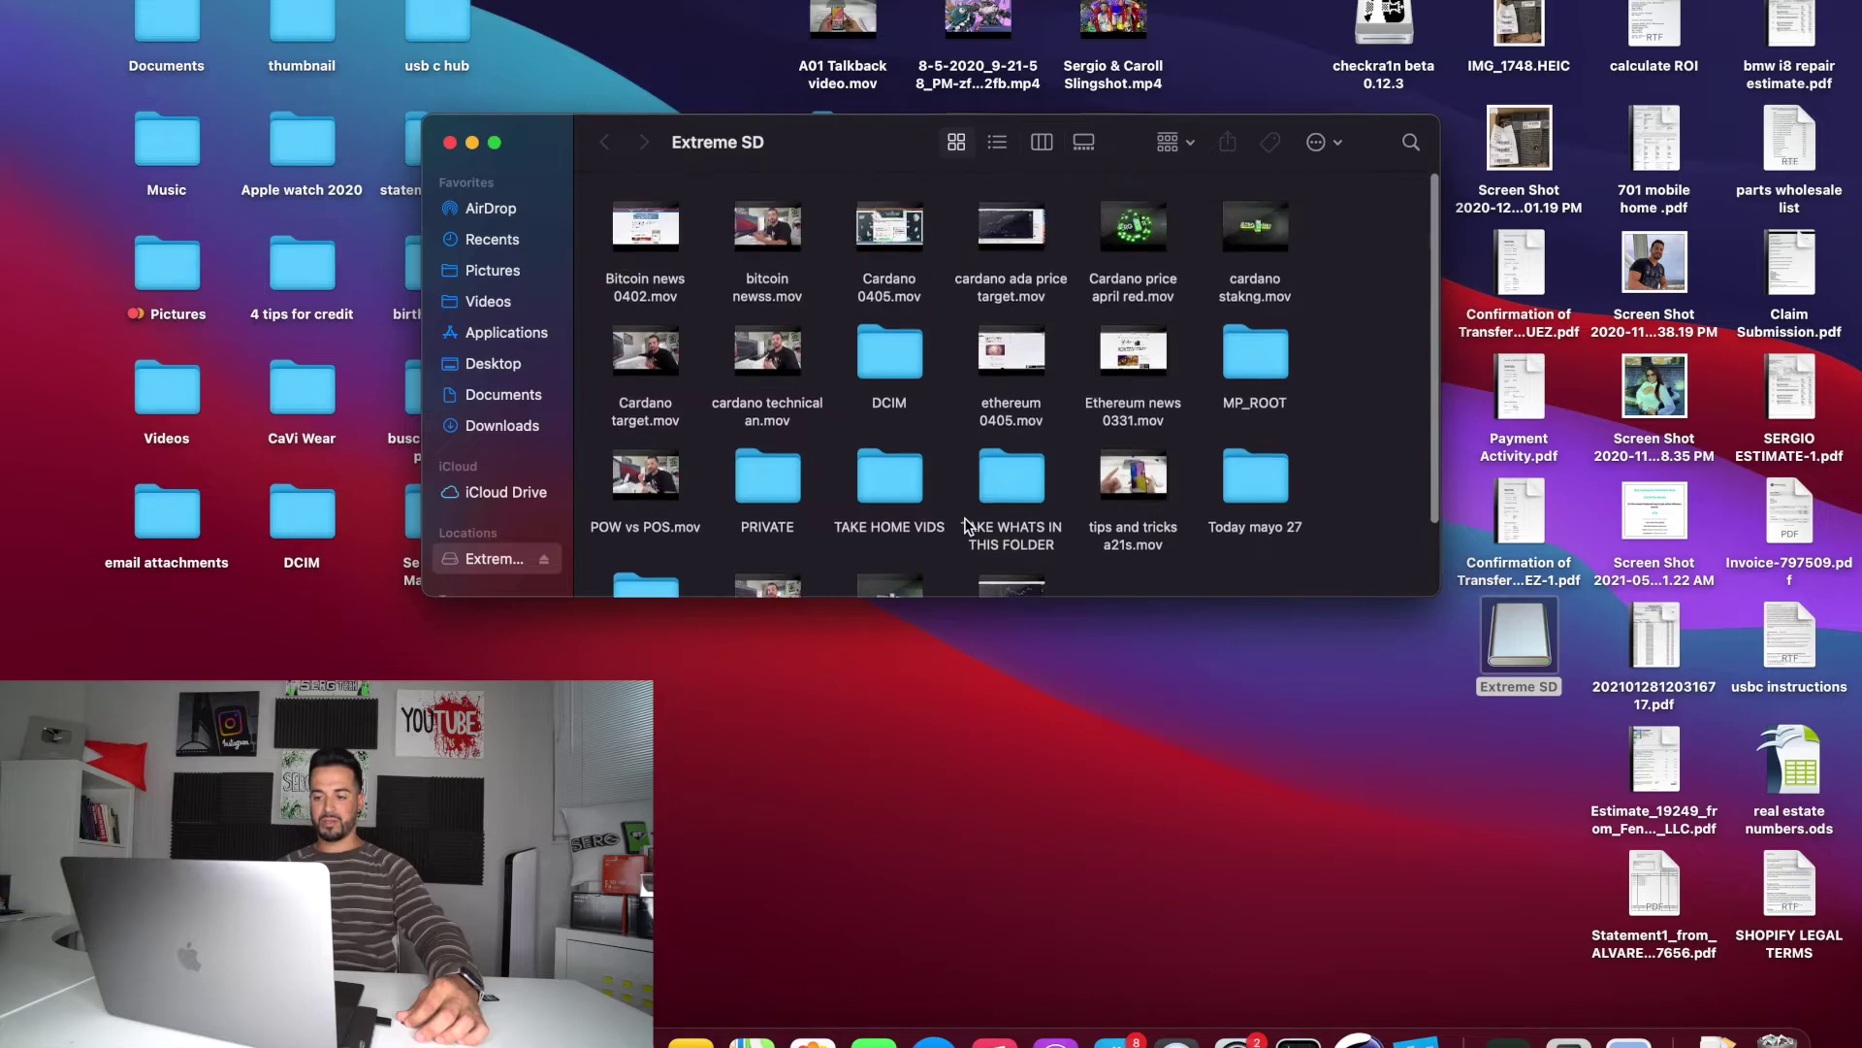
click(769, 349)
click(854, 436)
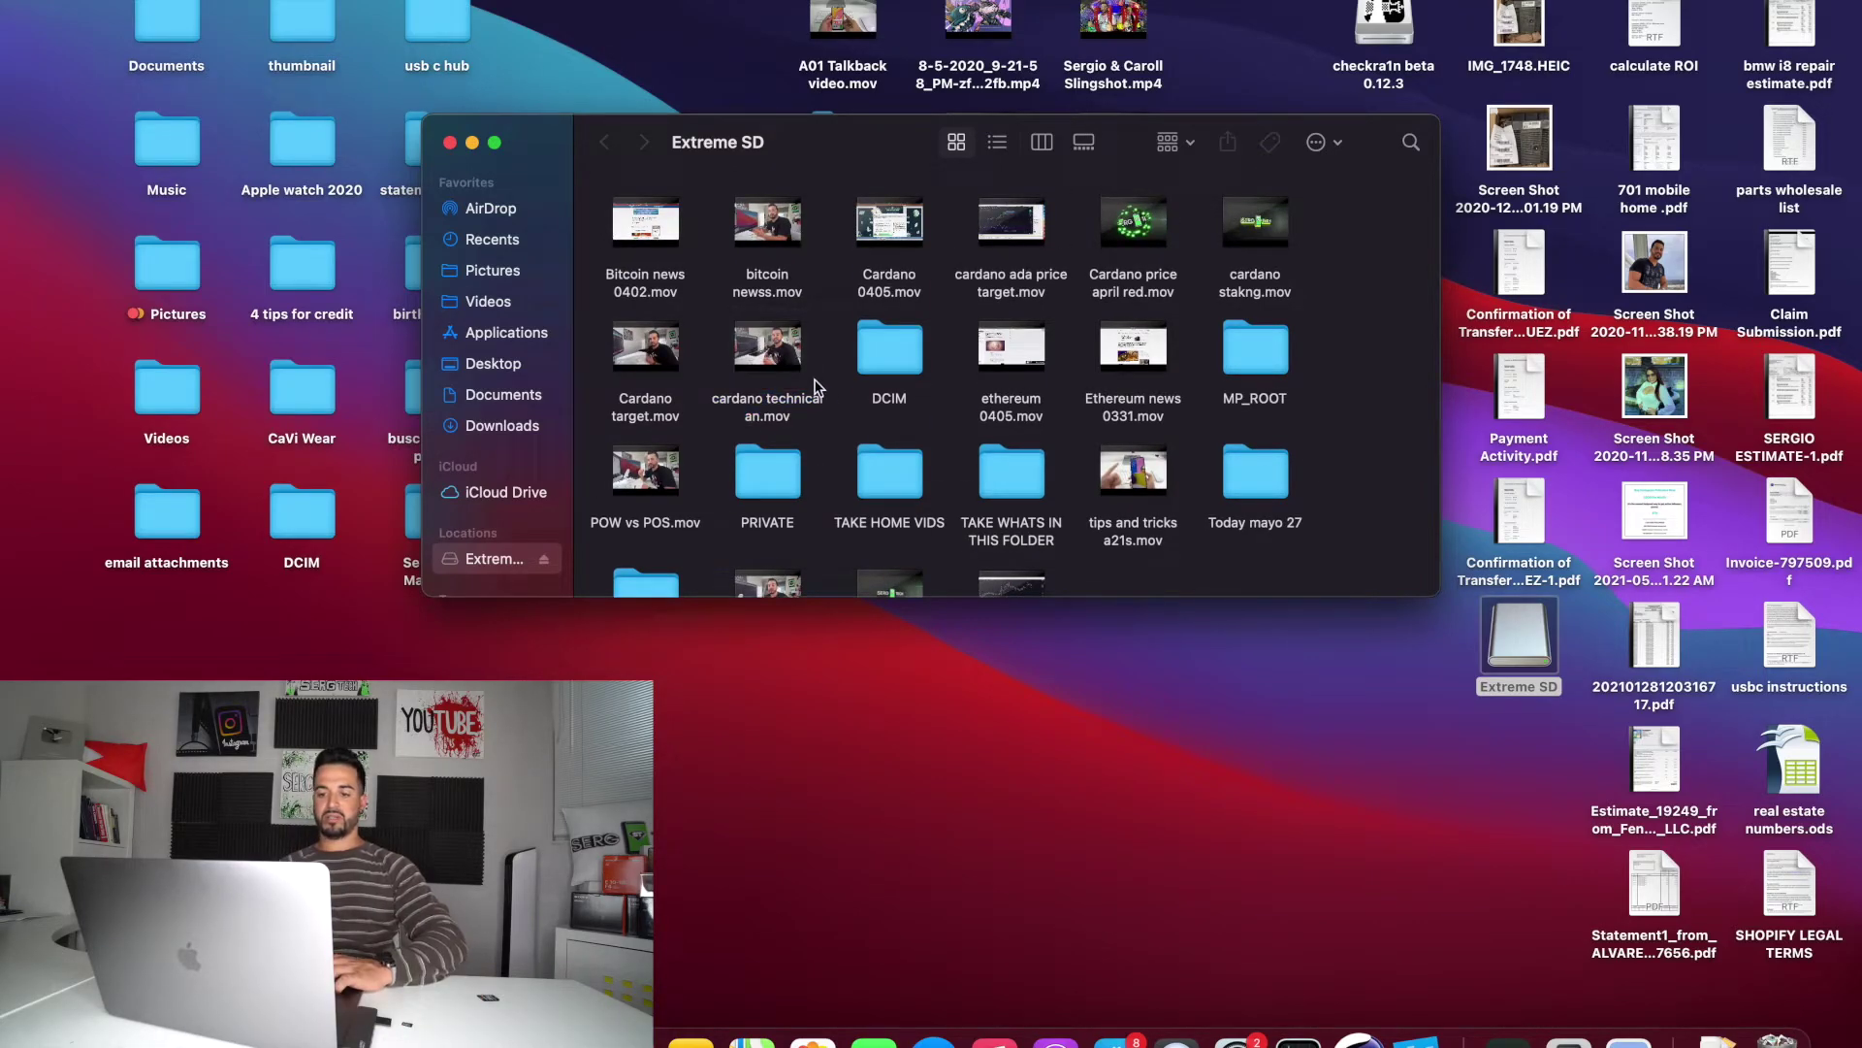
drag(771, 354, 1531, 631)
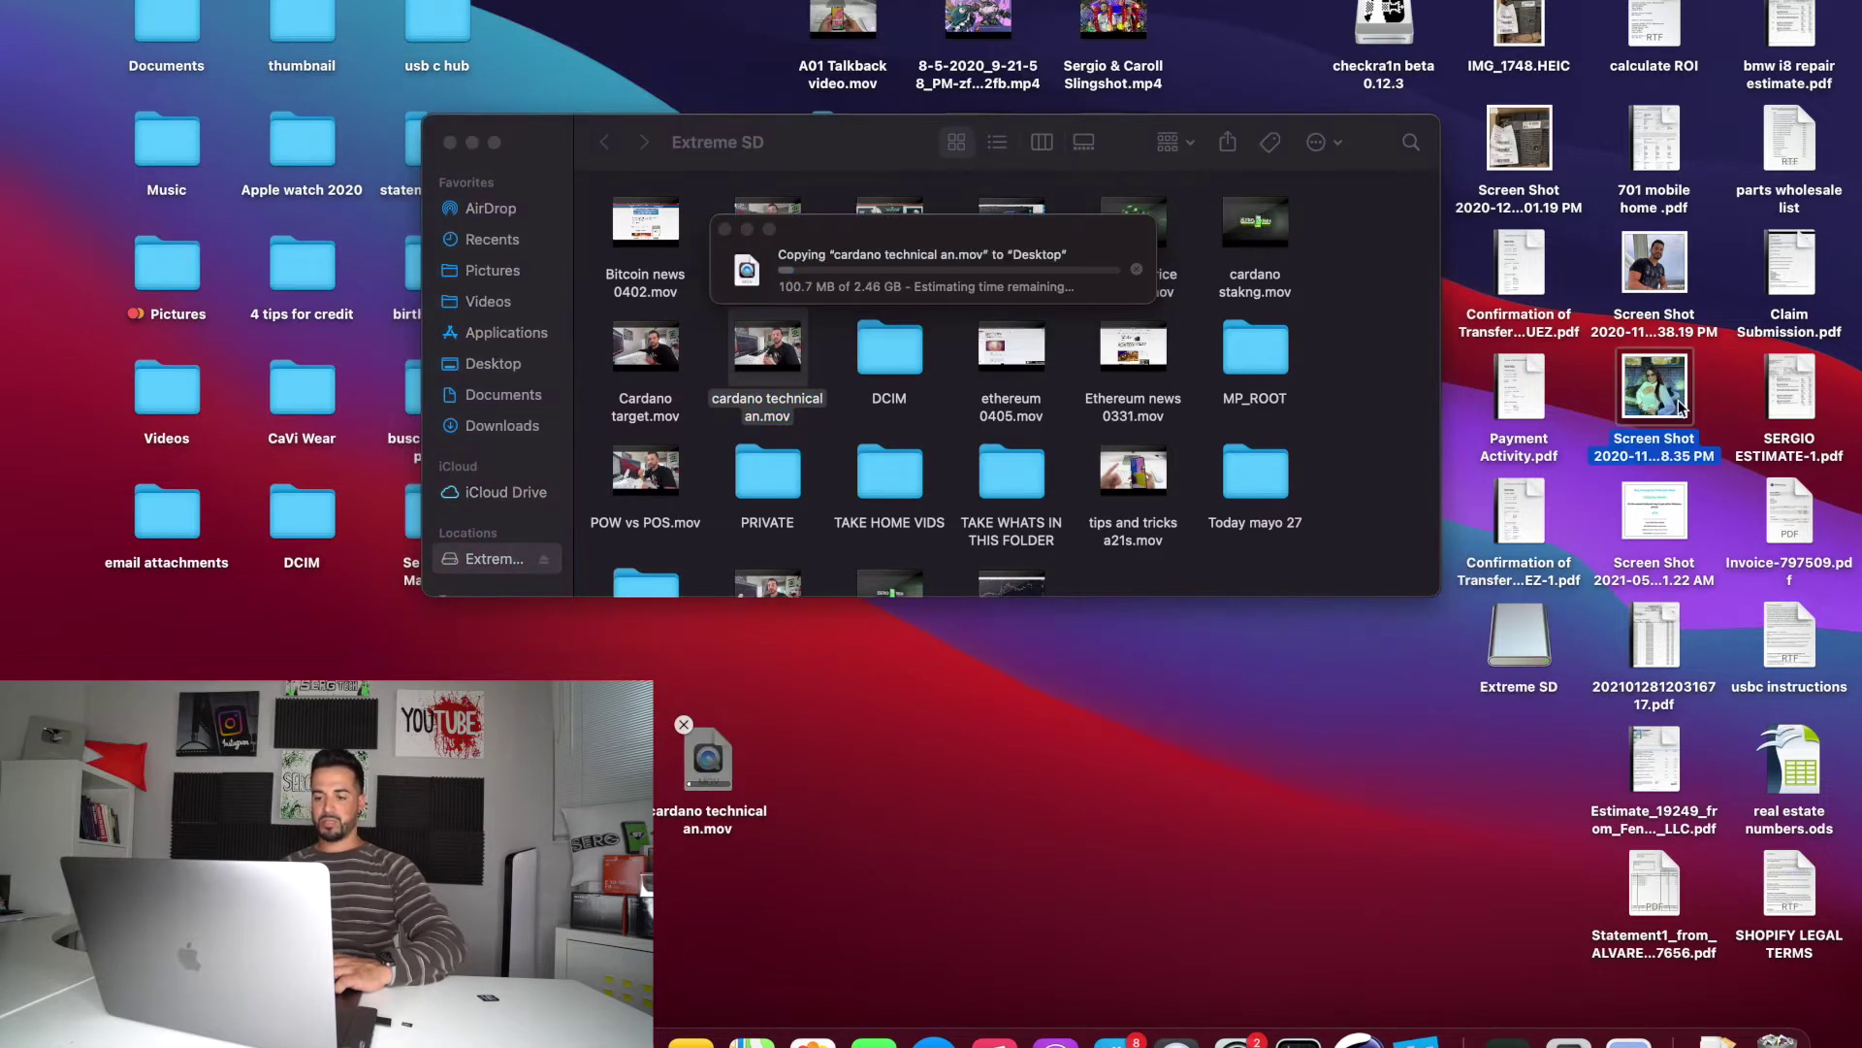
drag(1654, 393, 1365, 430)
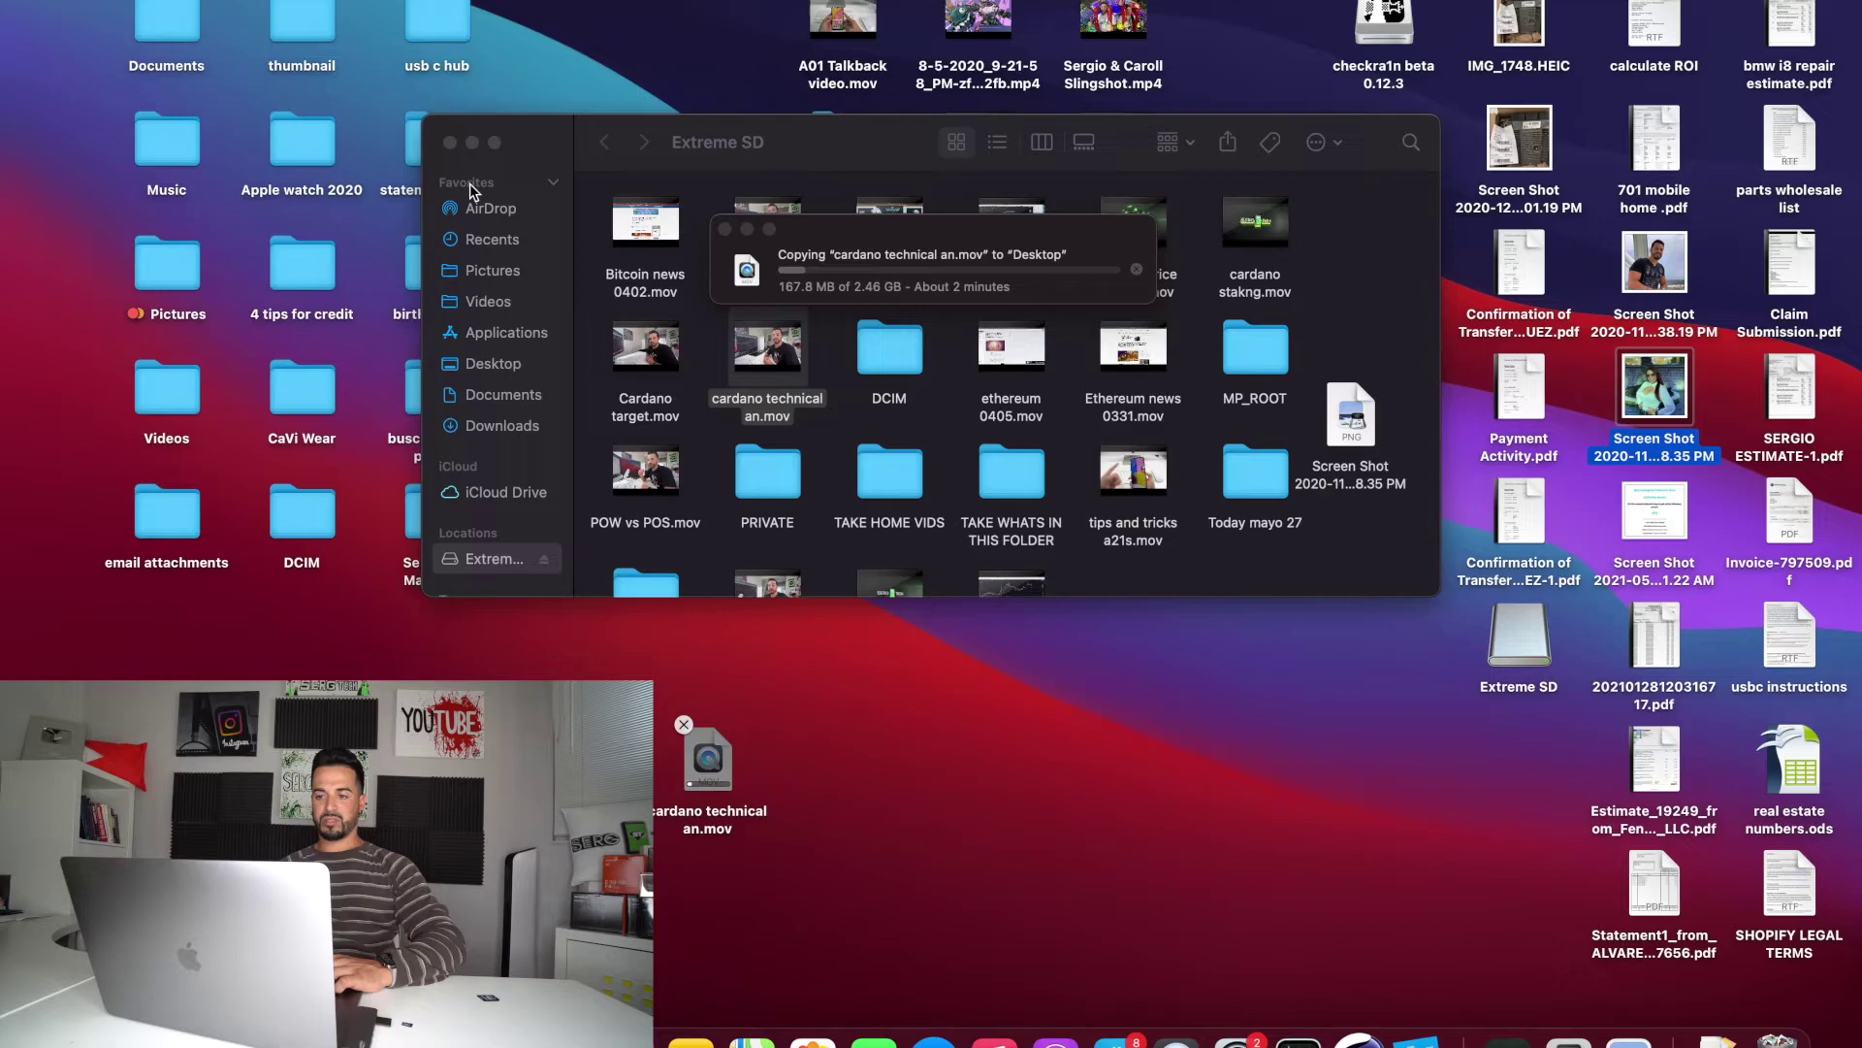
- Minimize the Extreme SD window and cancel the video copy in progress
click(473, 144)
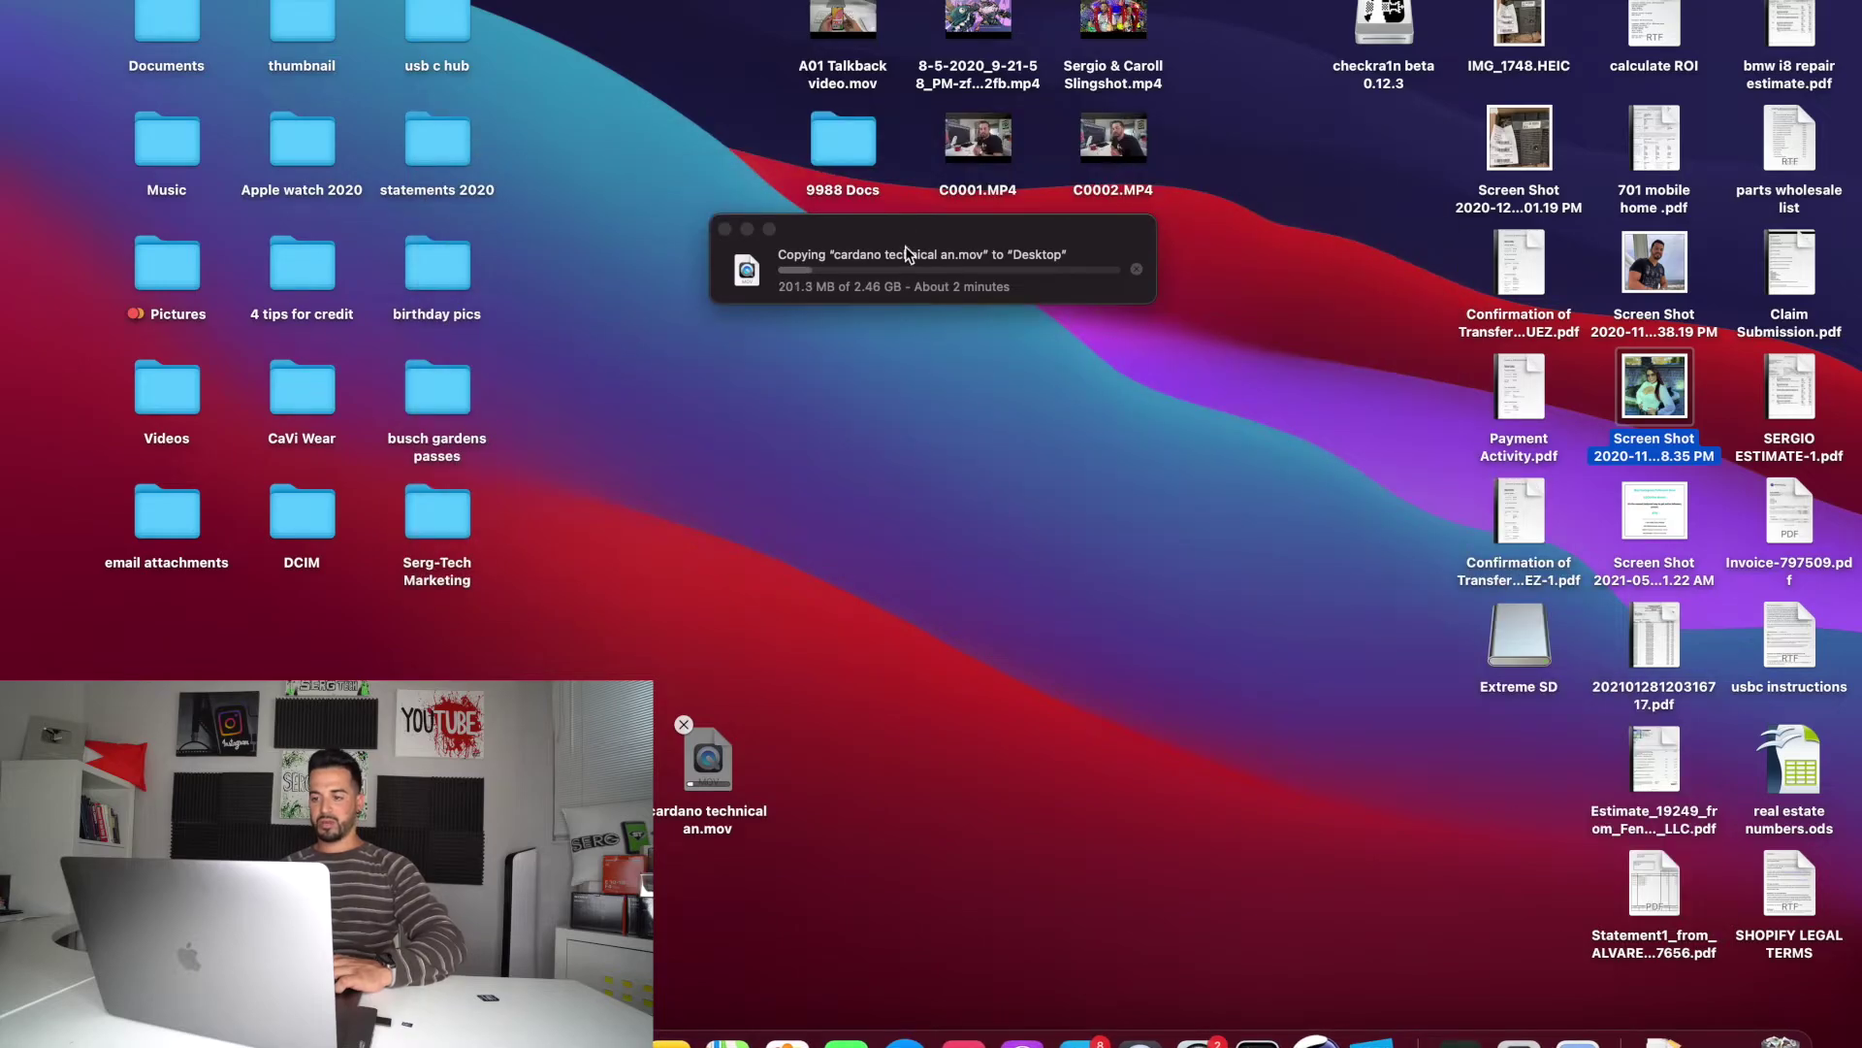
drag(906, 252, 1026, 371)
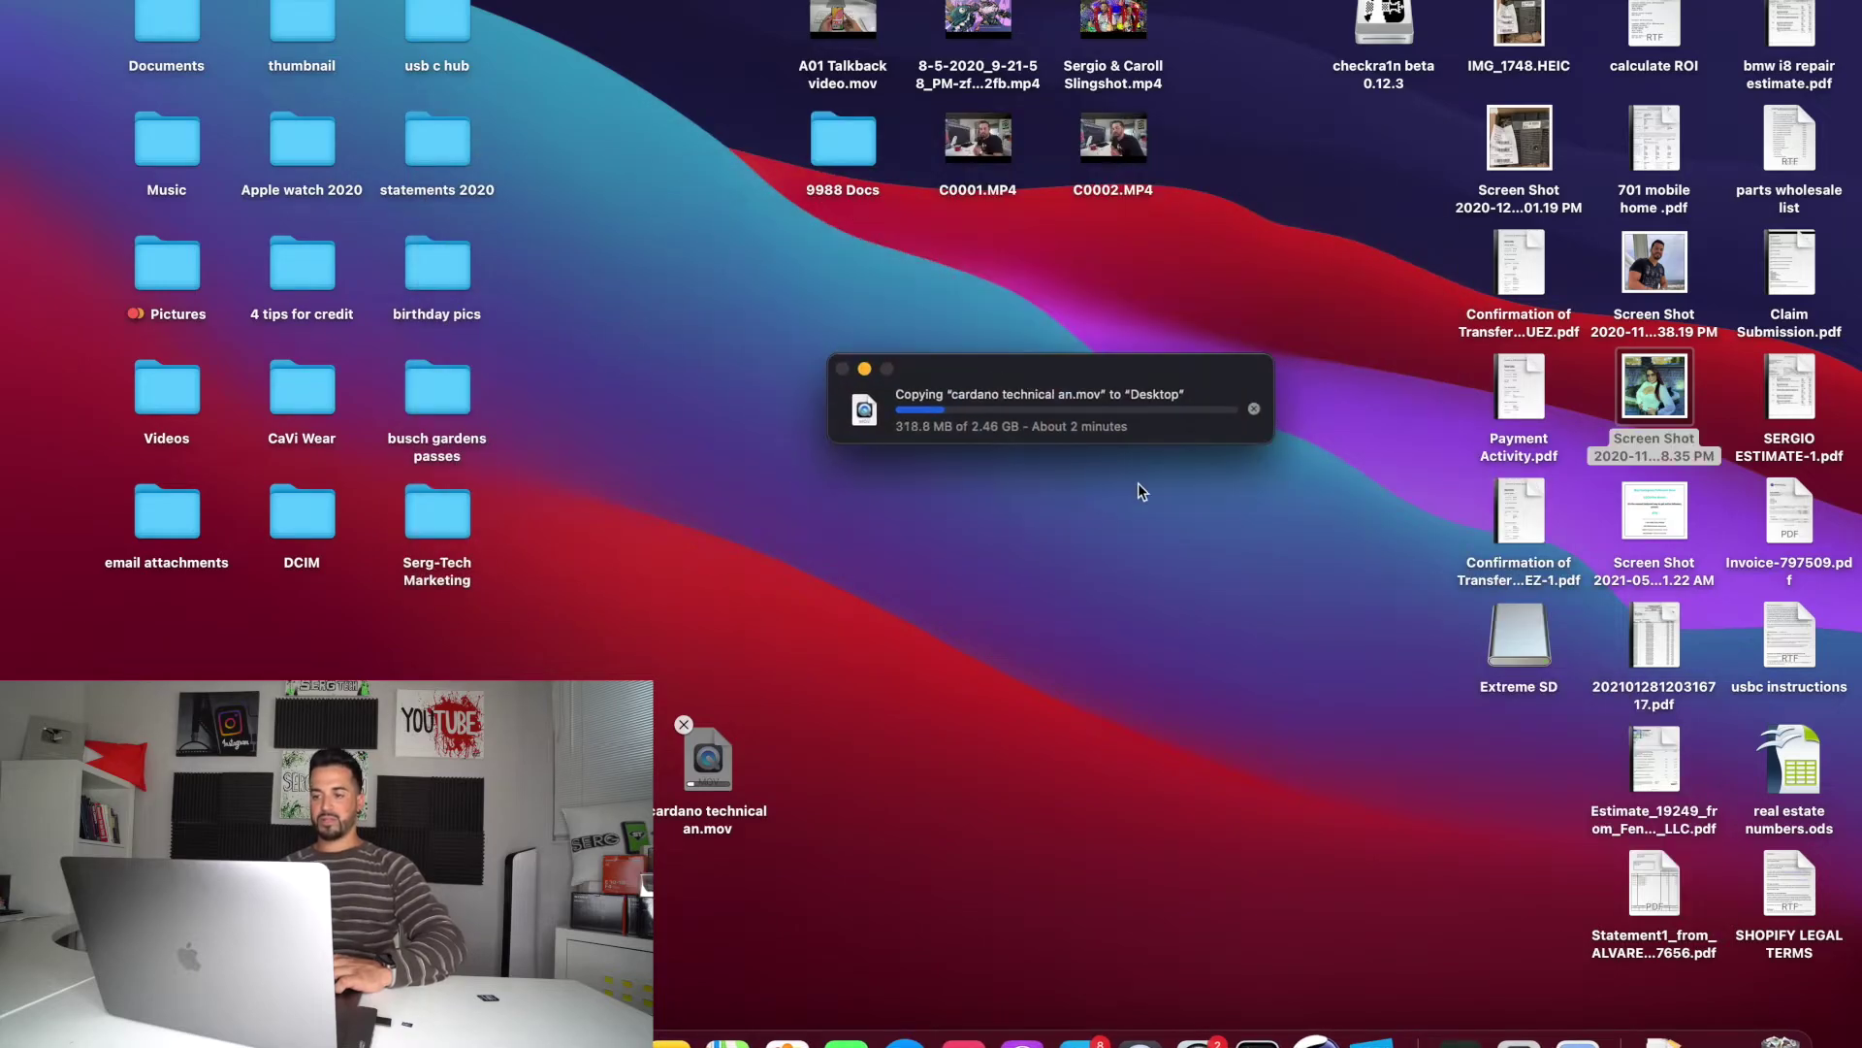
click(1254, 410)
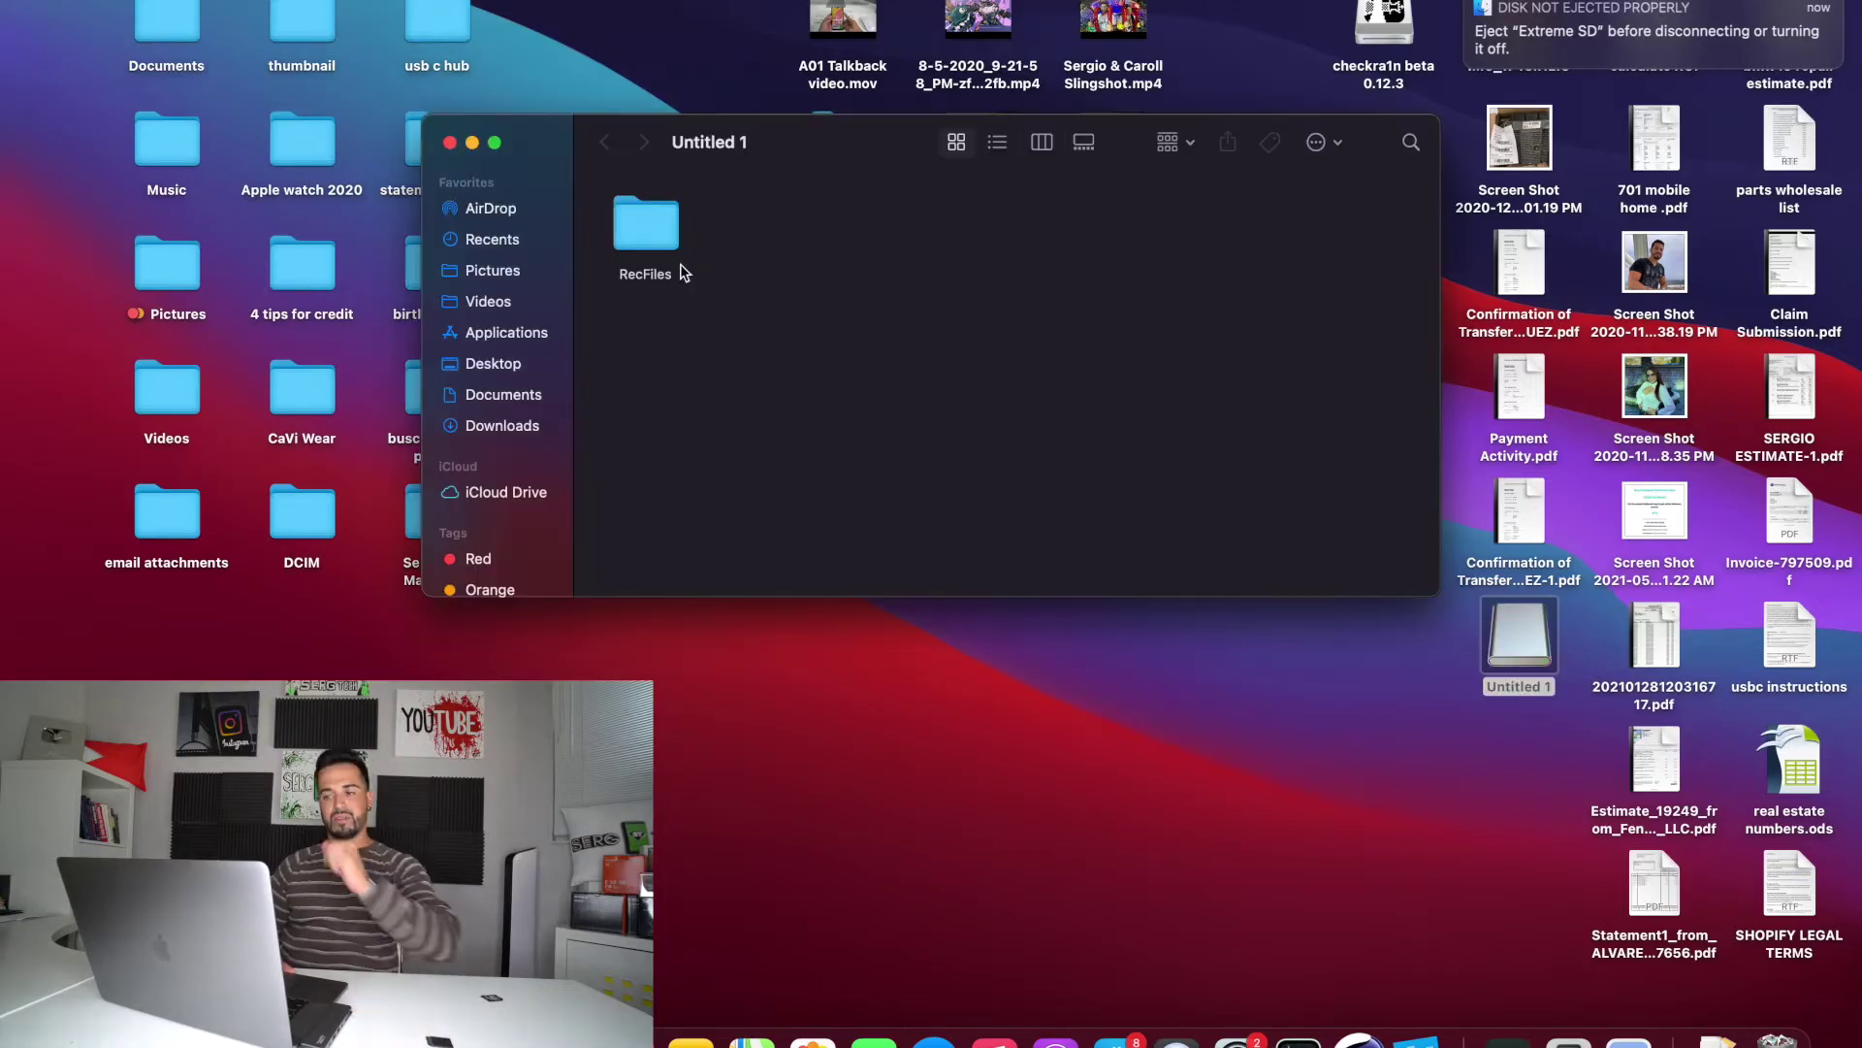
- Open the RecFiles folder on Untitled 1 and scroll through its Rec .avi recordings
double_click(650, 233)
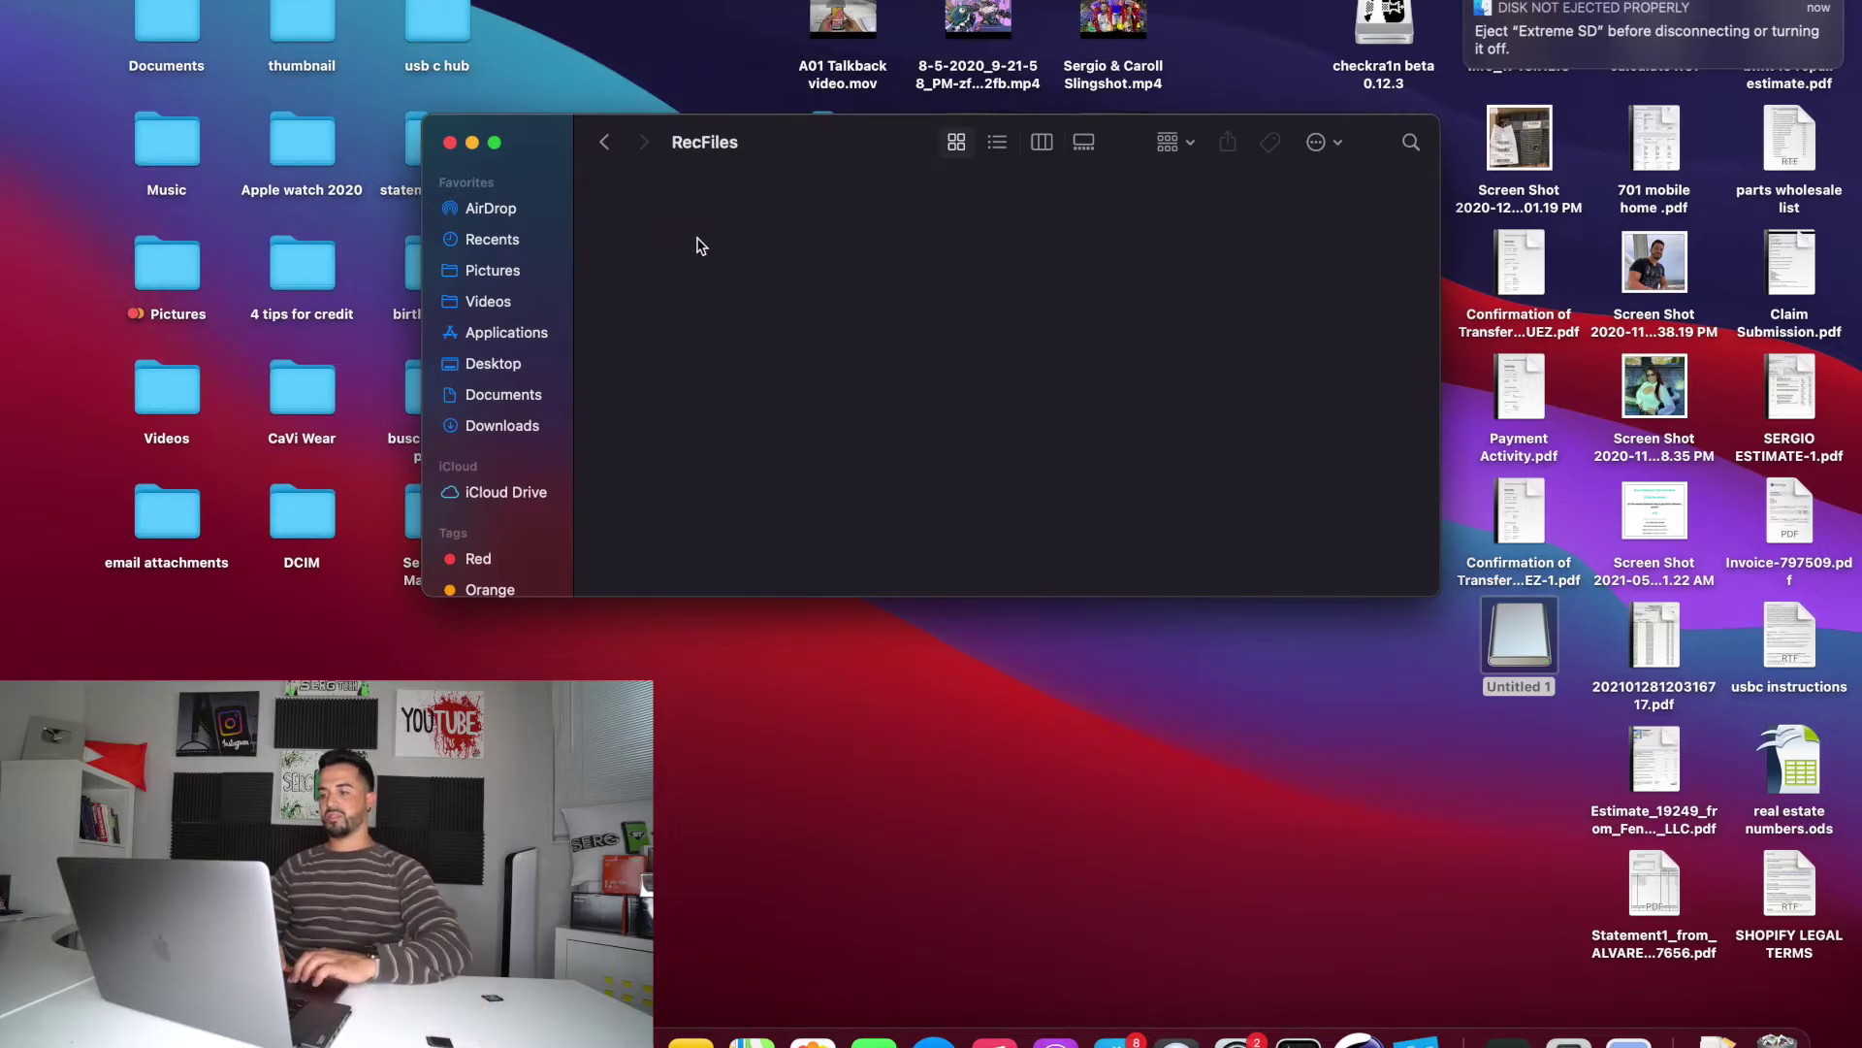
right_click(900, 128)
click(625, 303)
drag(844, 131, 766, 194)
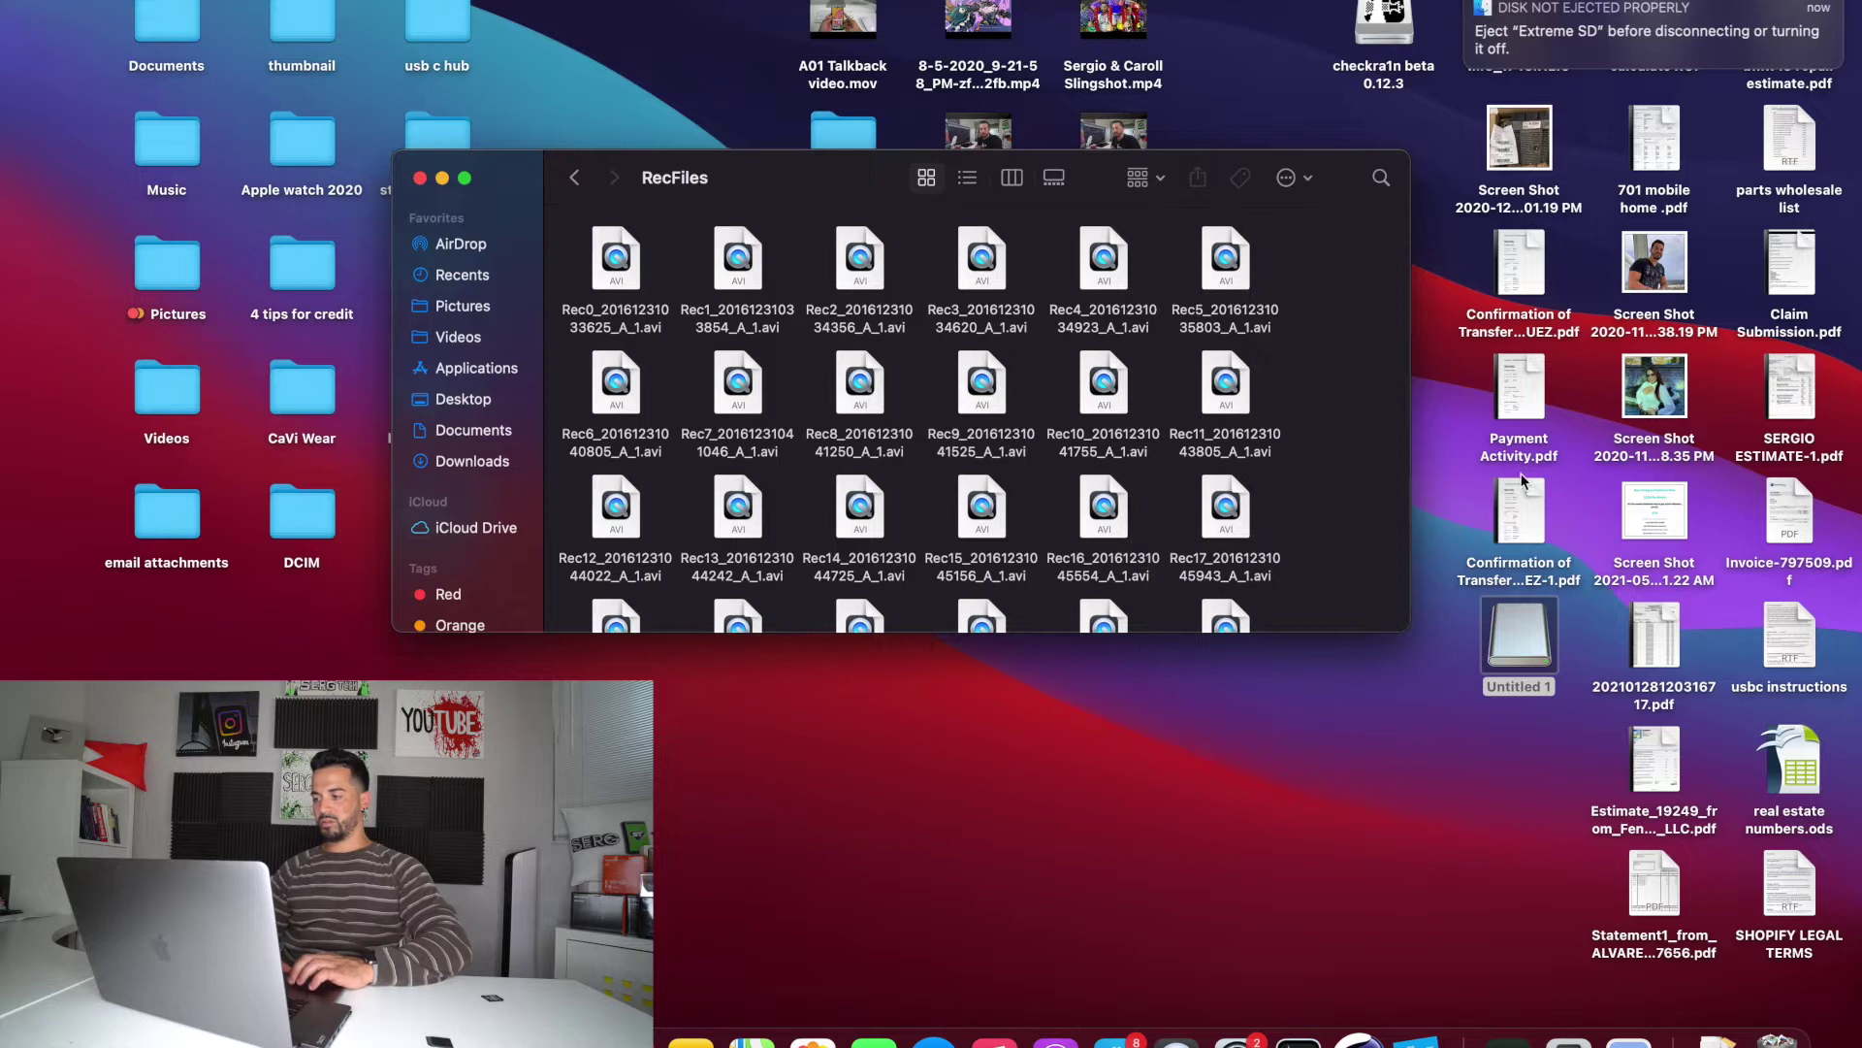
drag(1654, 388, 1304, 388)
scroll(1279, 504, down, 6)
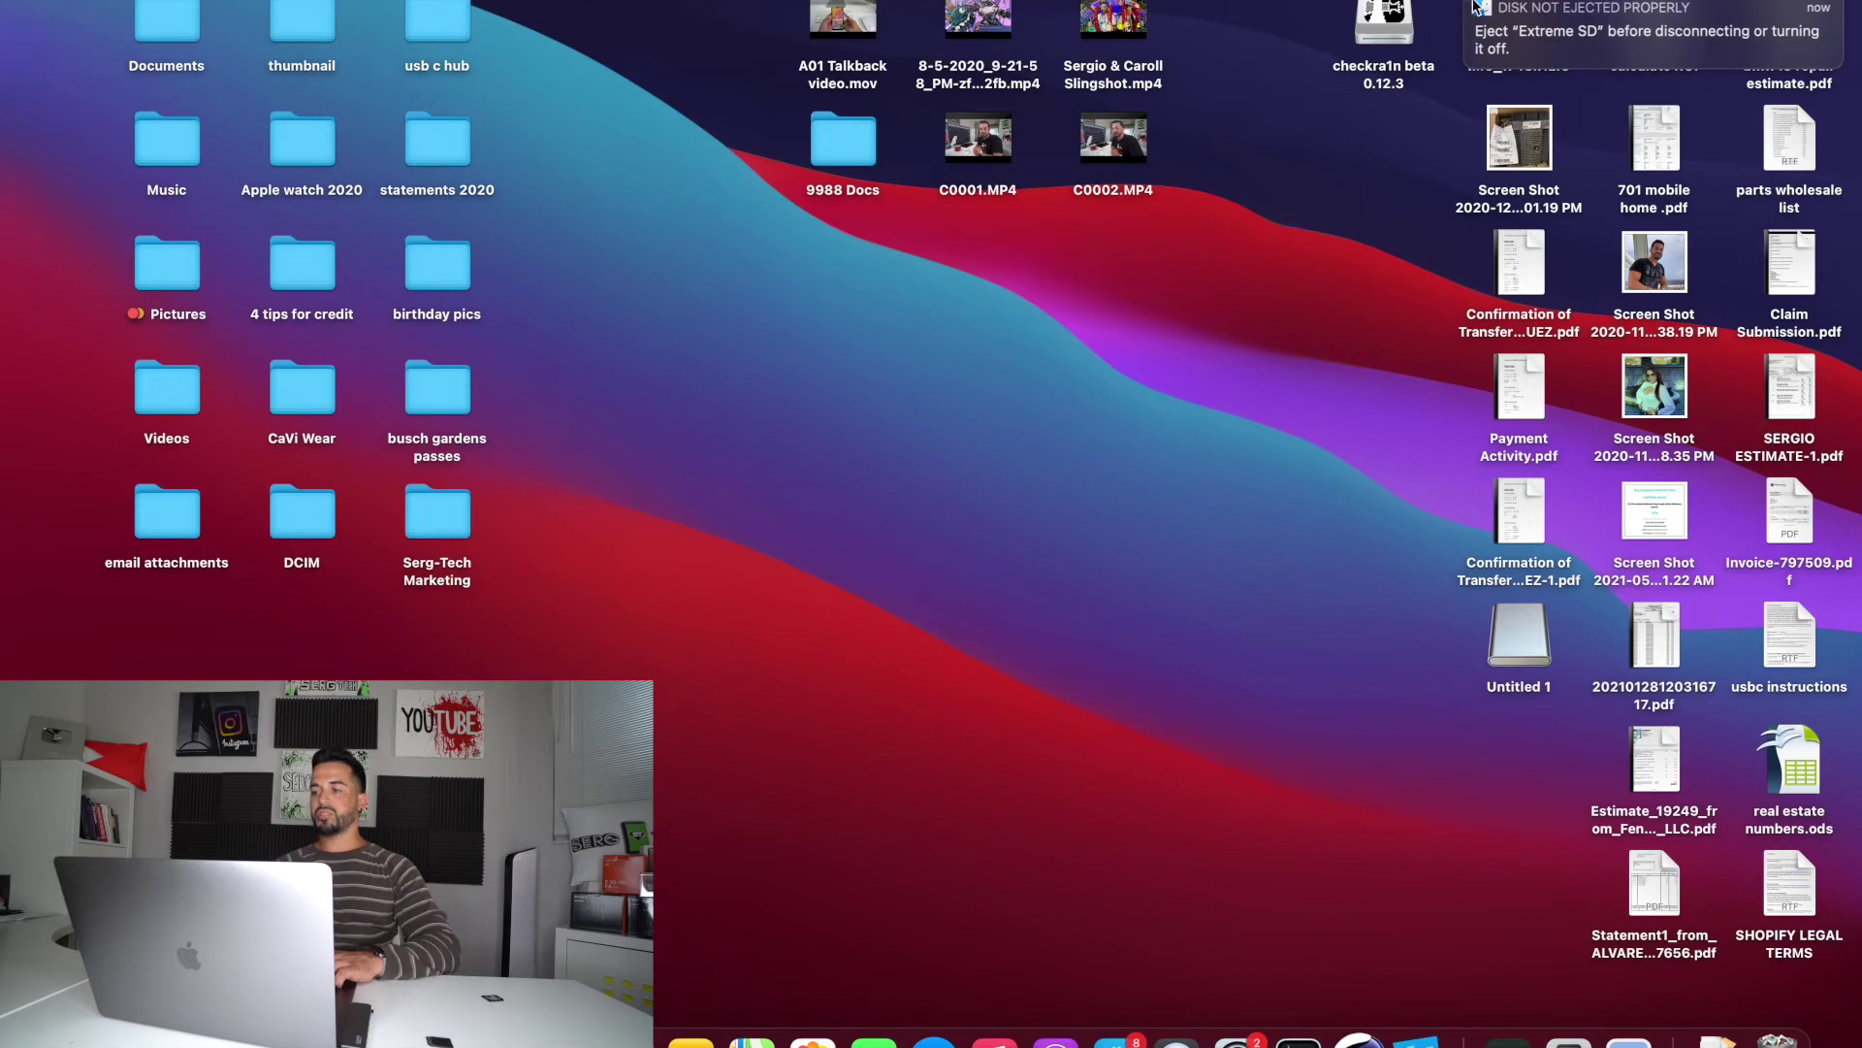
- Dismiss the disk-not-ejected warning and launch Disk Utility by searching 'disk' in Spotlight
click(1475, 6)
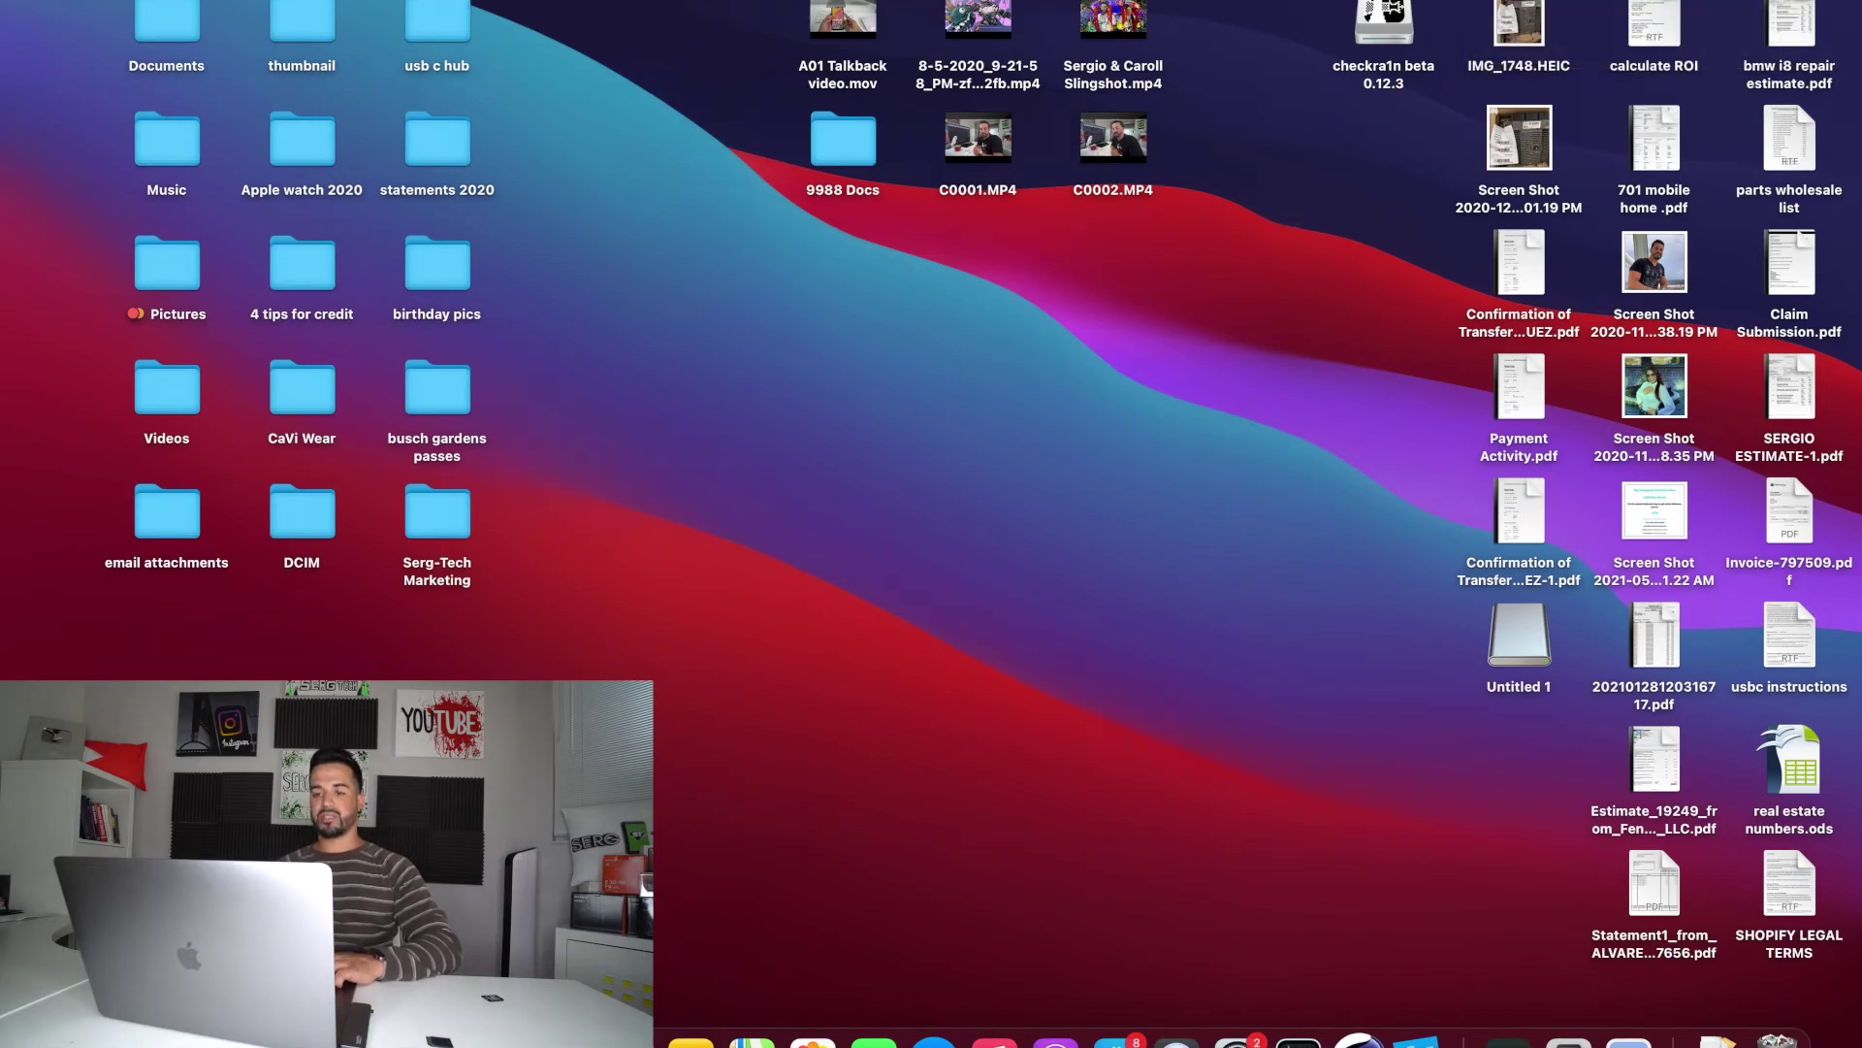
key(super+space)
key(BackSpace)
key(BackSpace)
key(BackSpace)
key(BackSpace)
key(BackSpace)
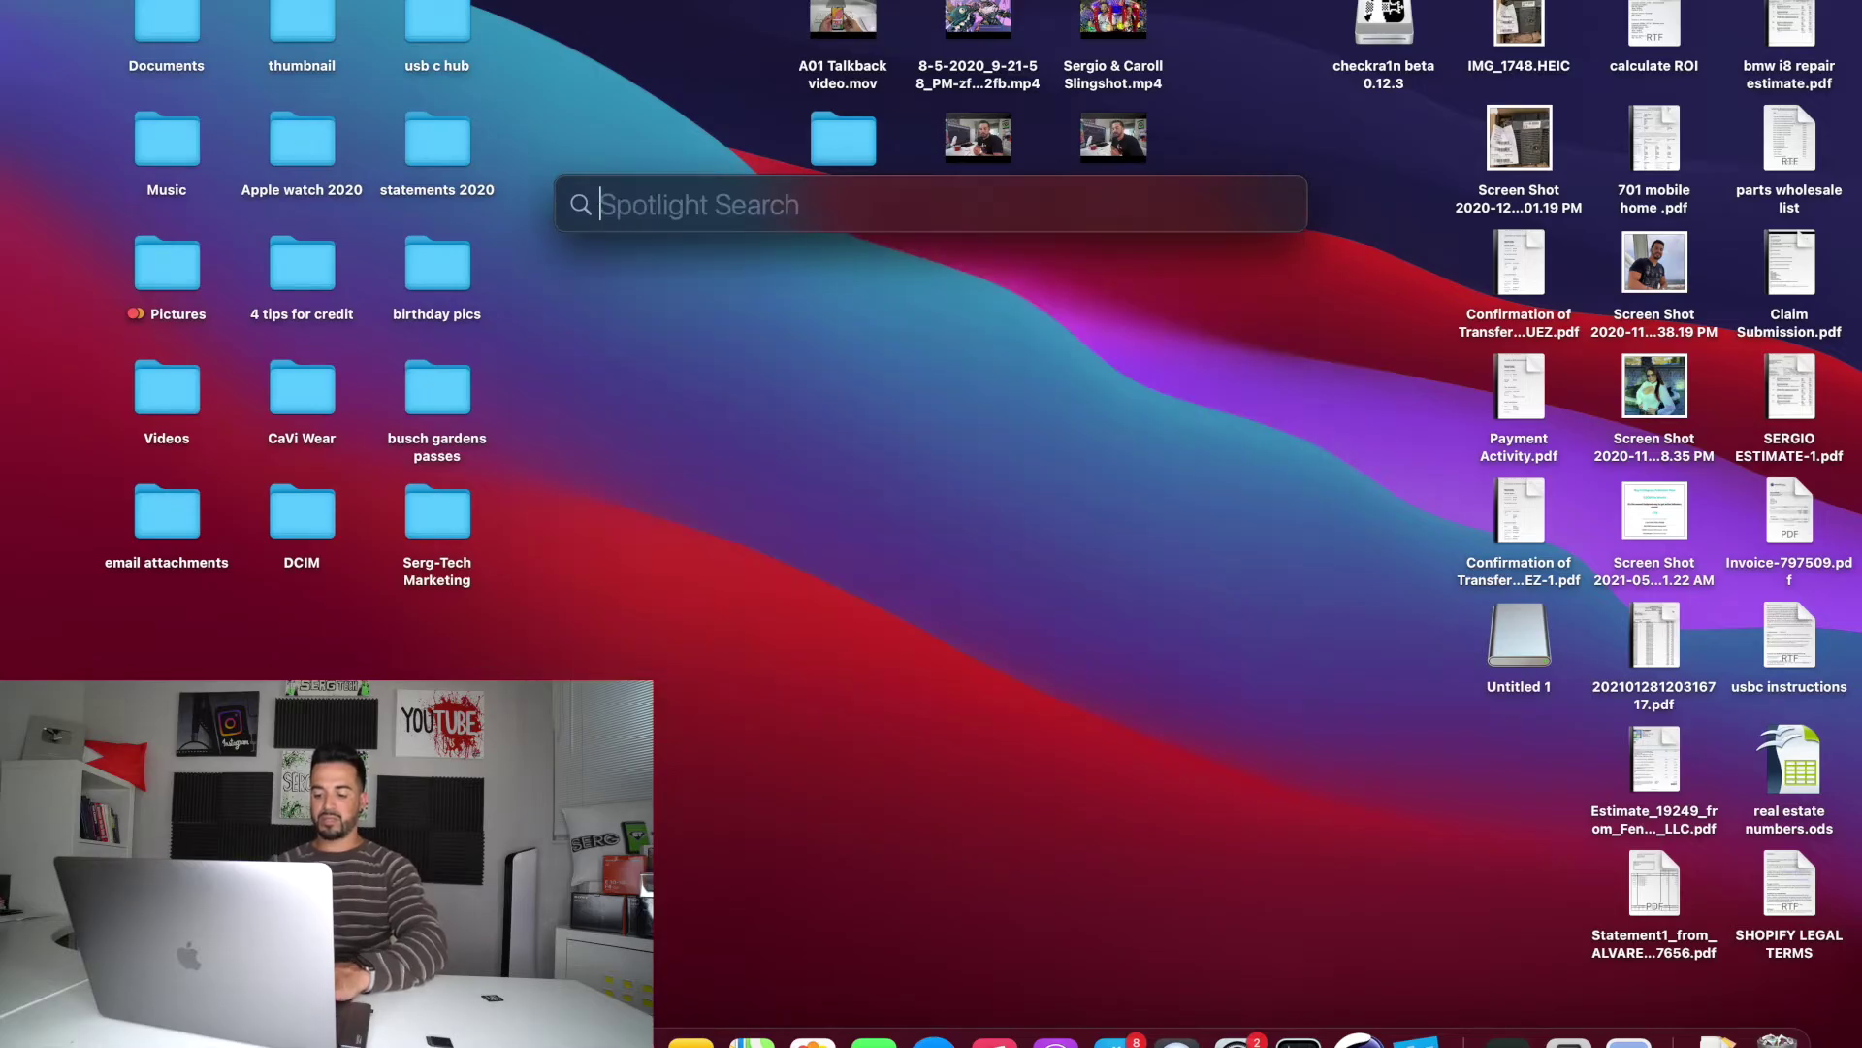
text(disk)
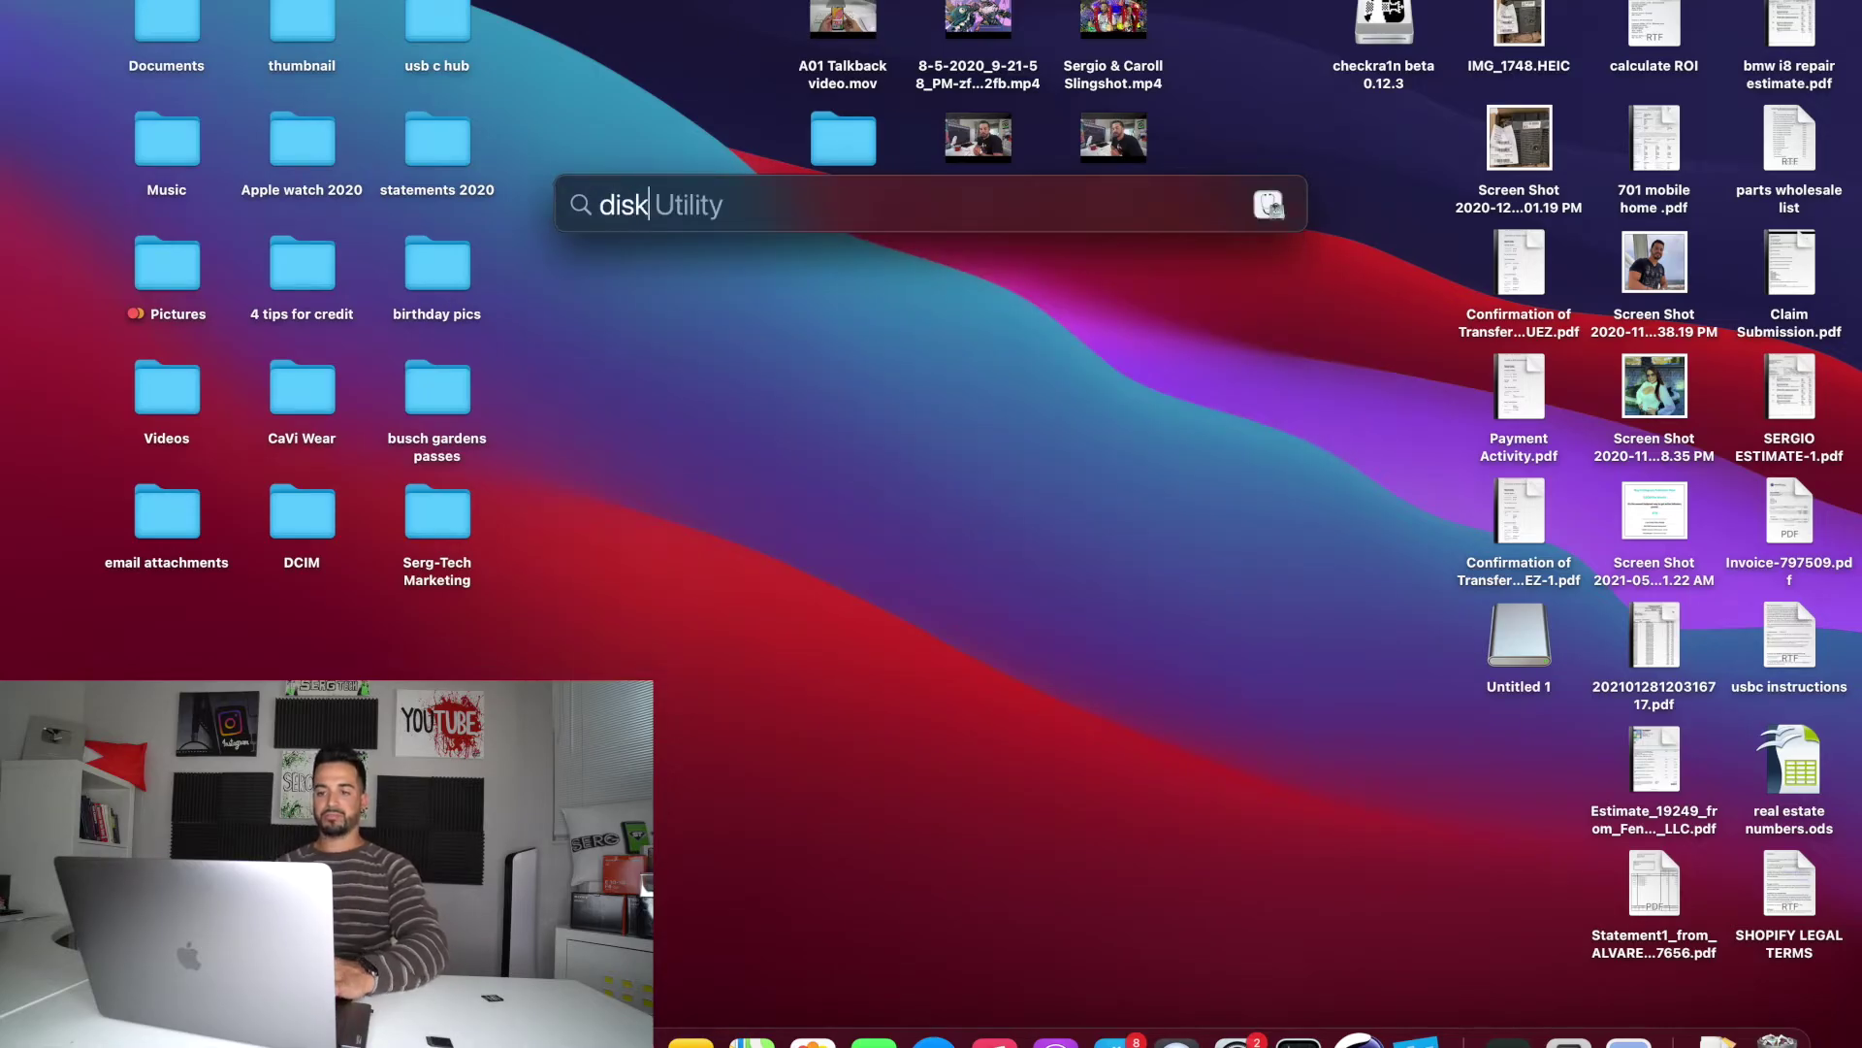
key(Return)
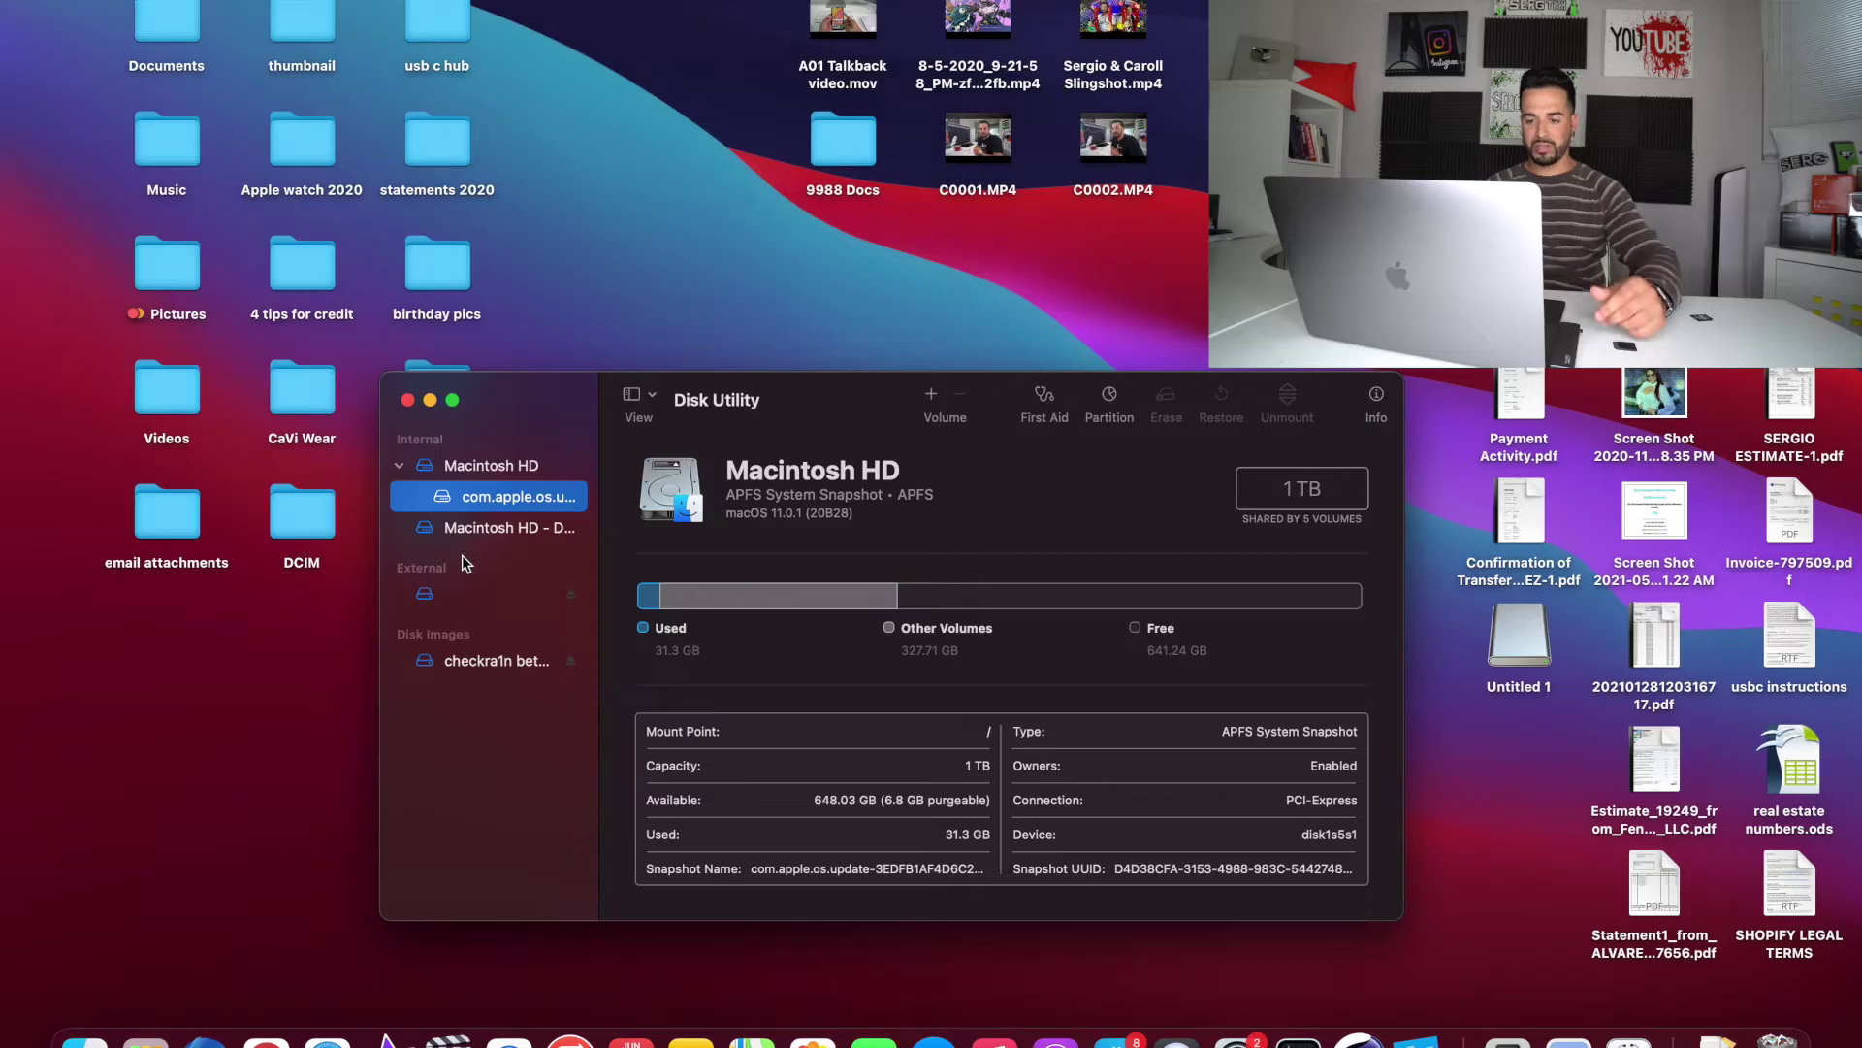
- Select the 31.7 GB external volume, begin an ExFAT erase, then cancel it
click(455, 593)
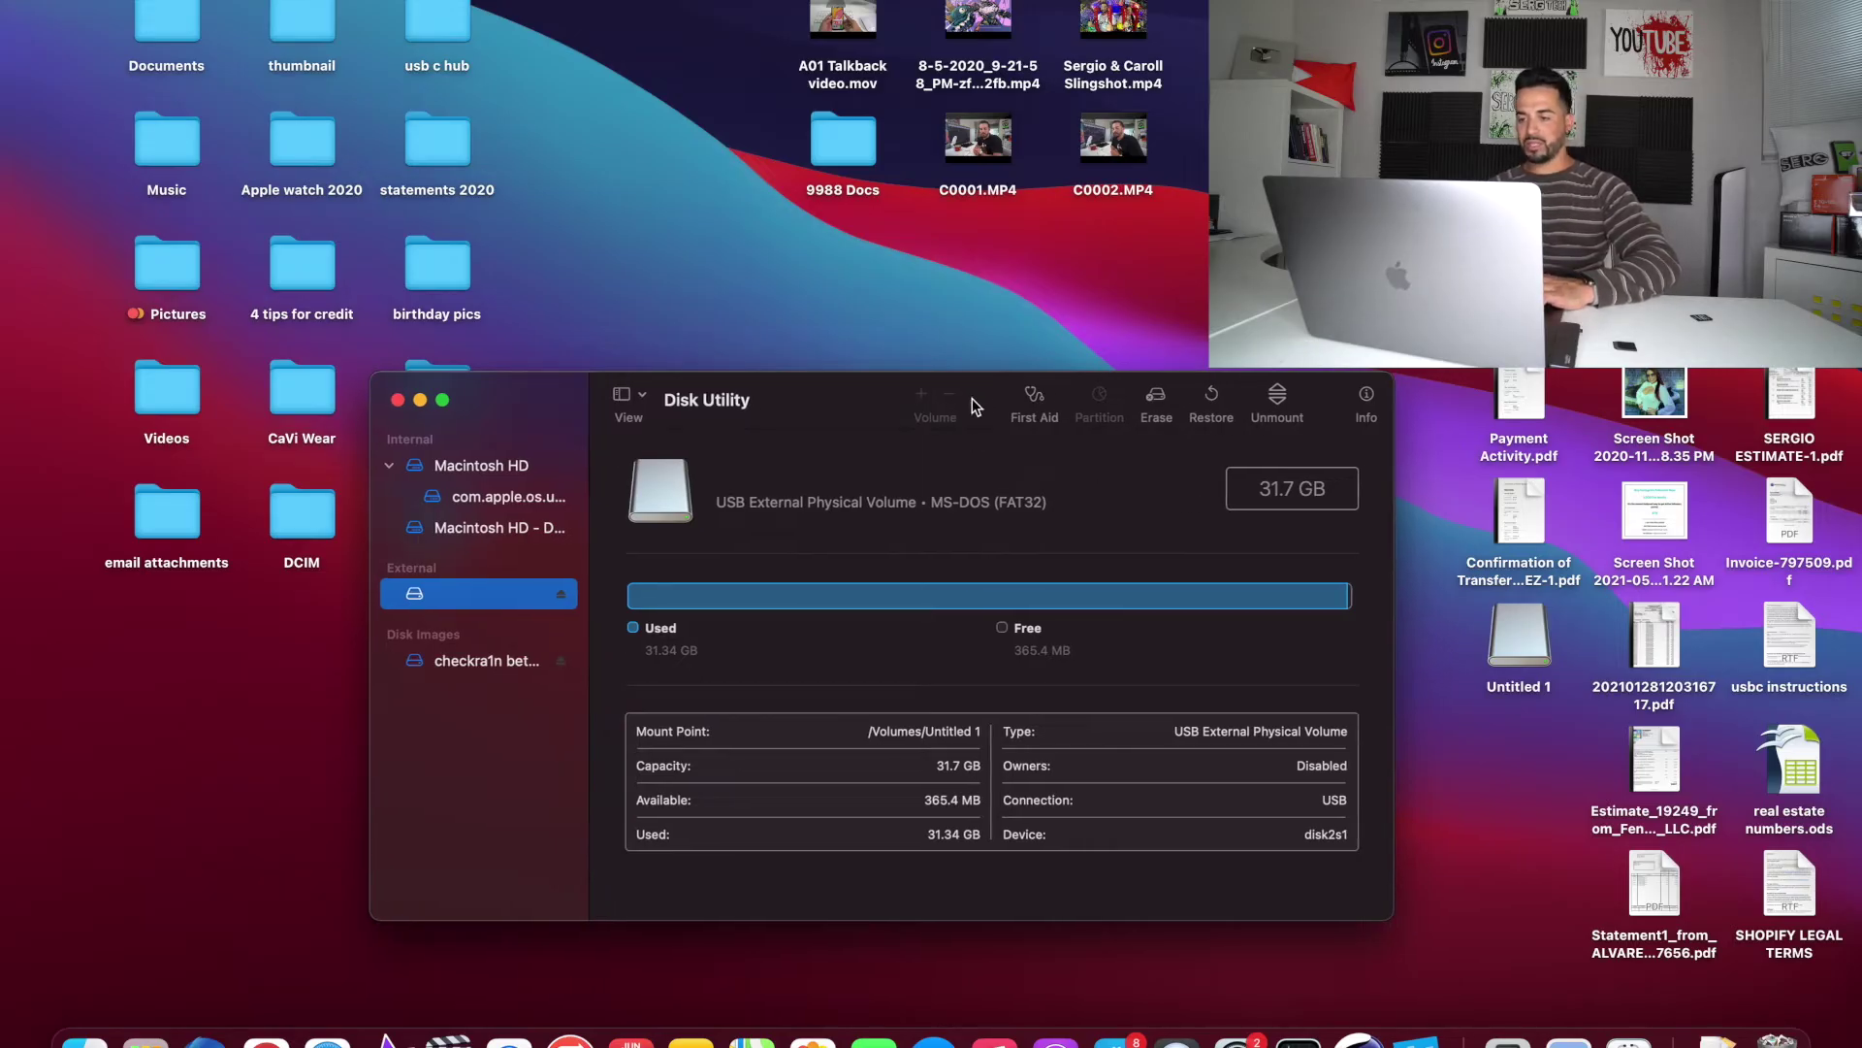
drag(980, 396, 1034, 327)
click(1219, 348)
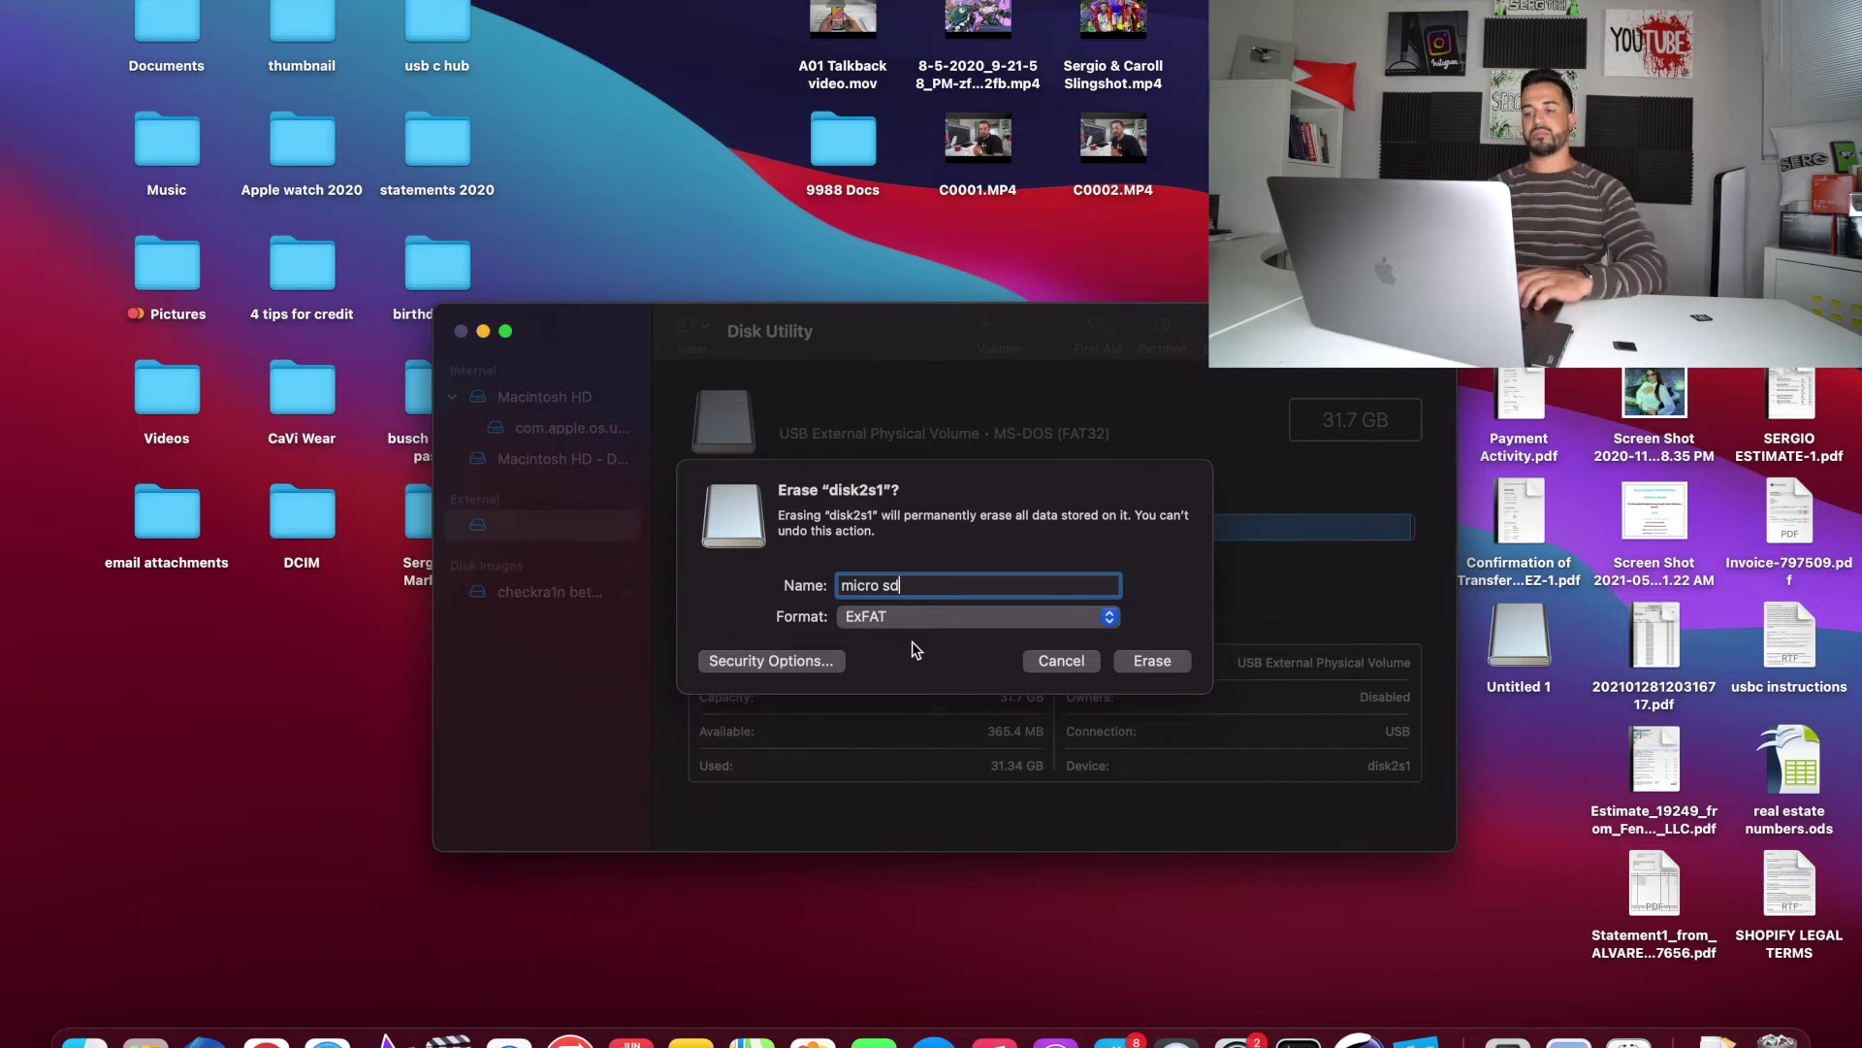
click(978, 618)
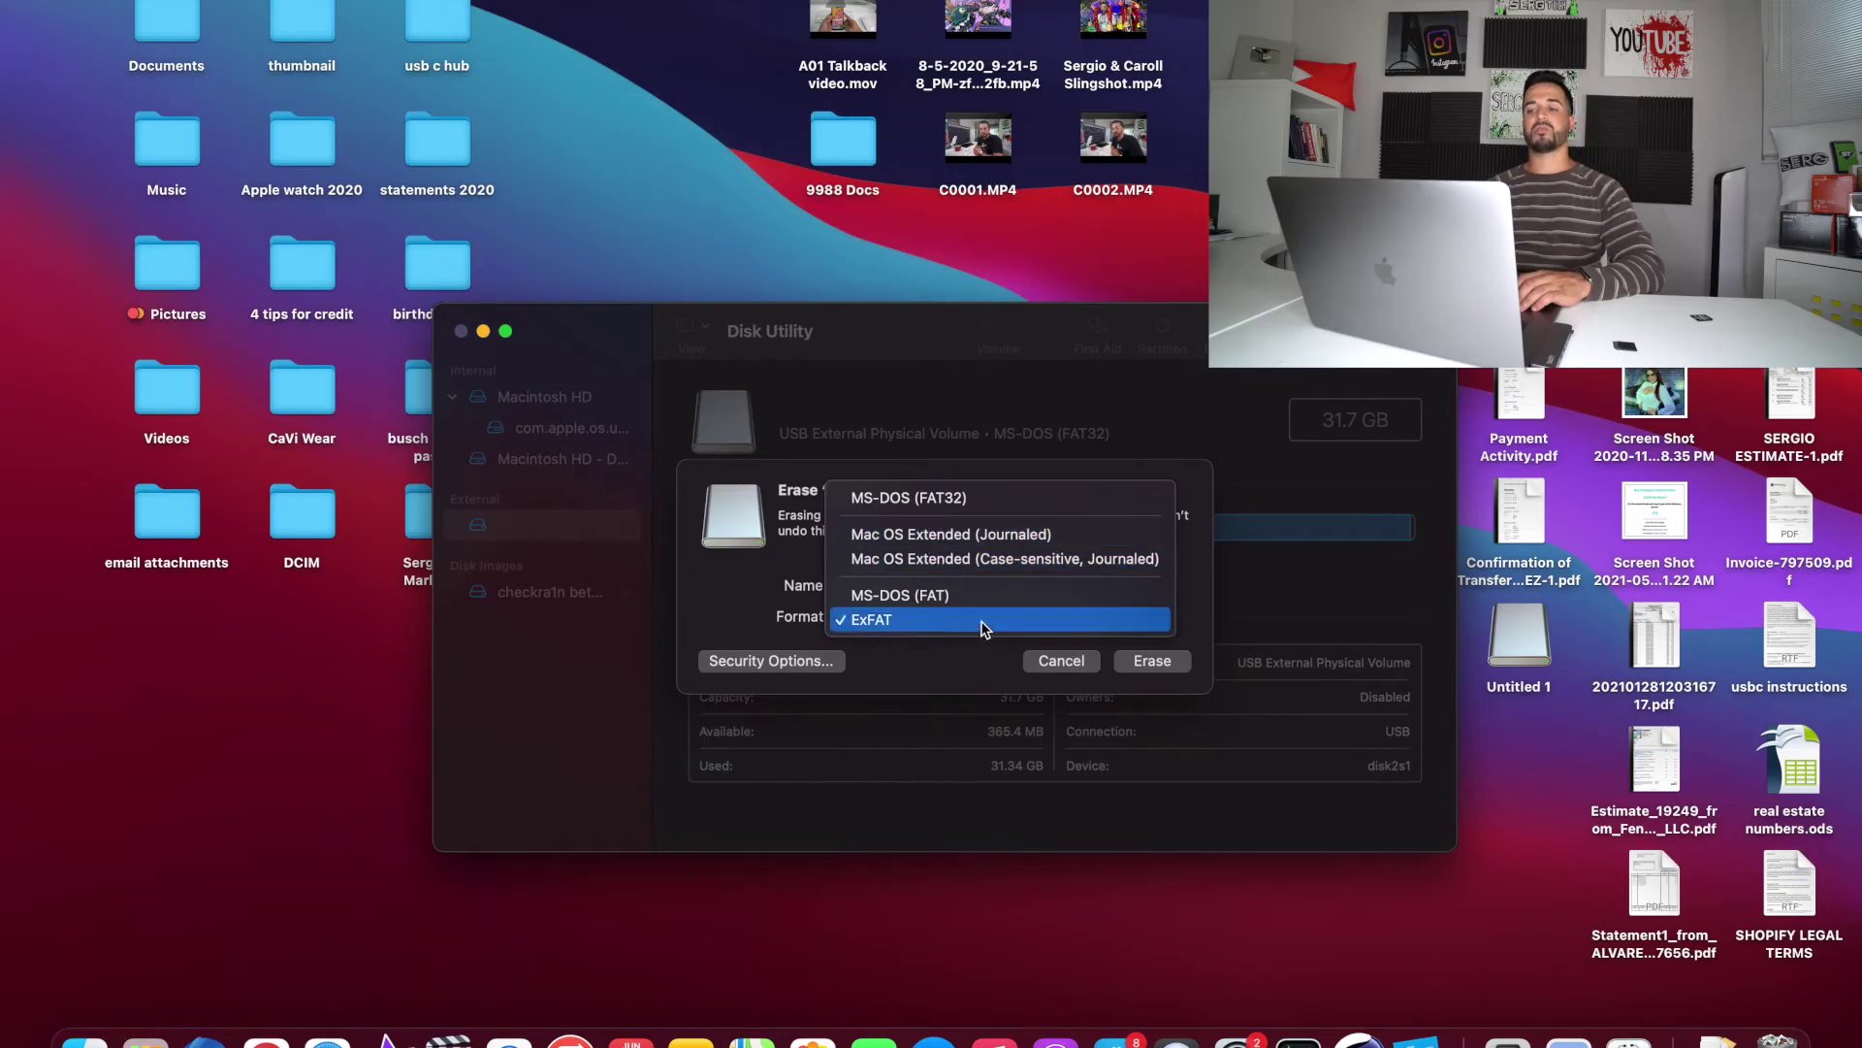
key(Escape)
key(Escape)
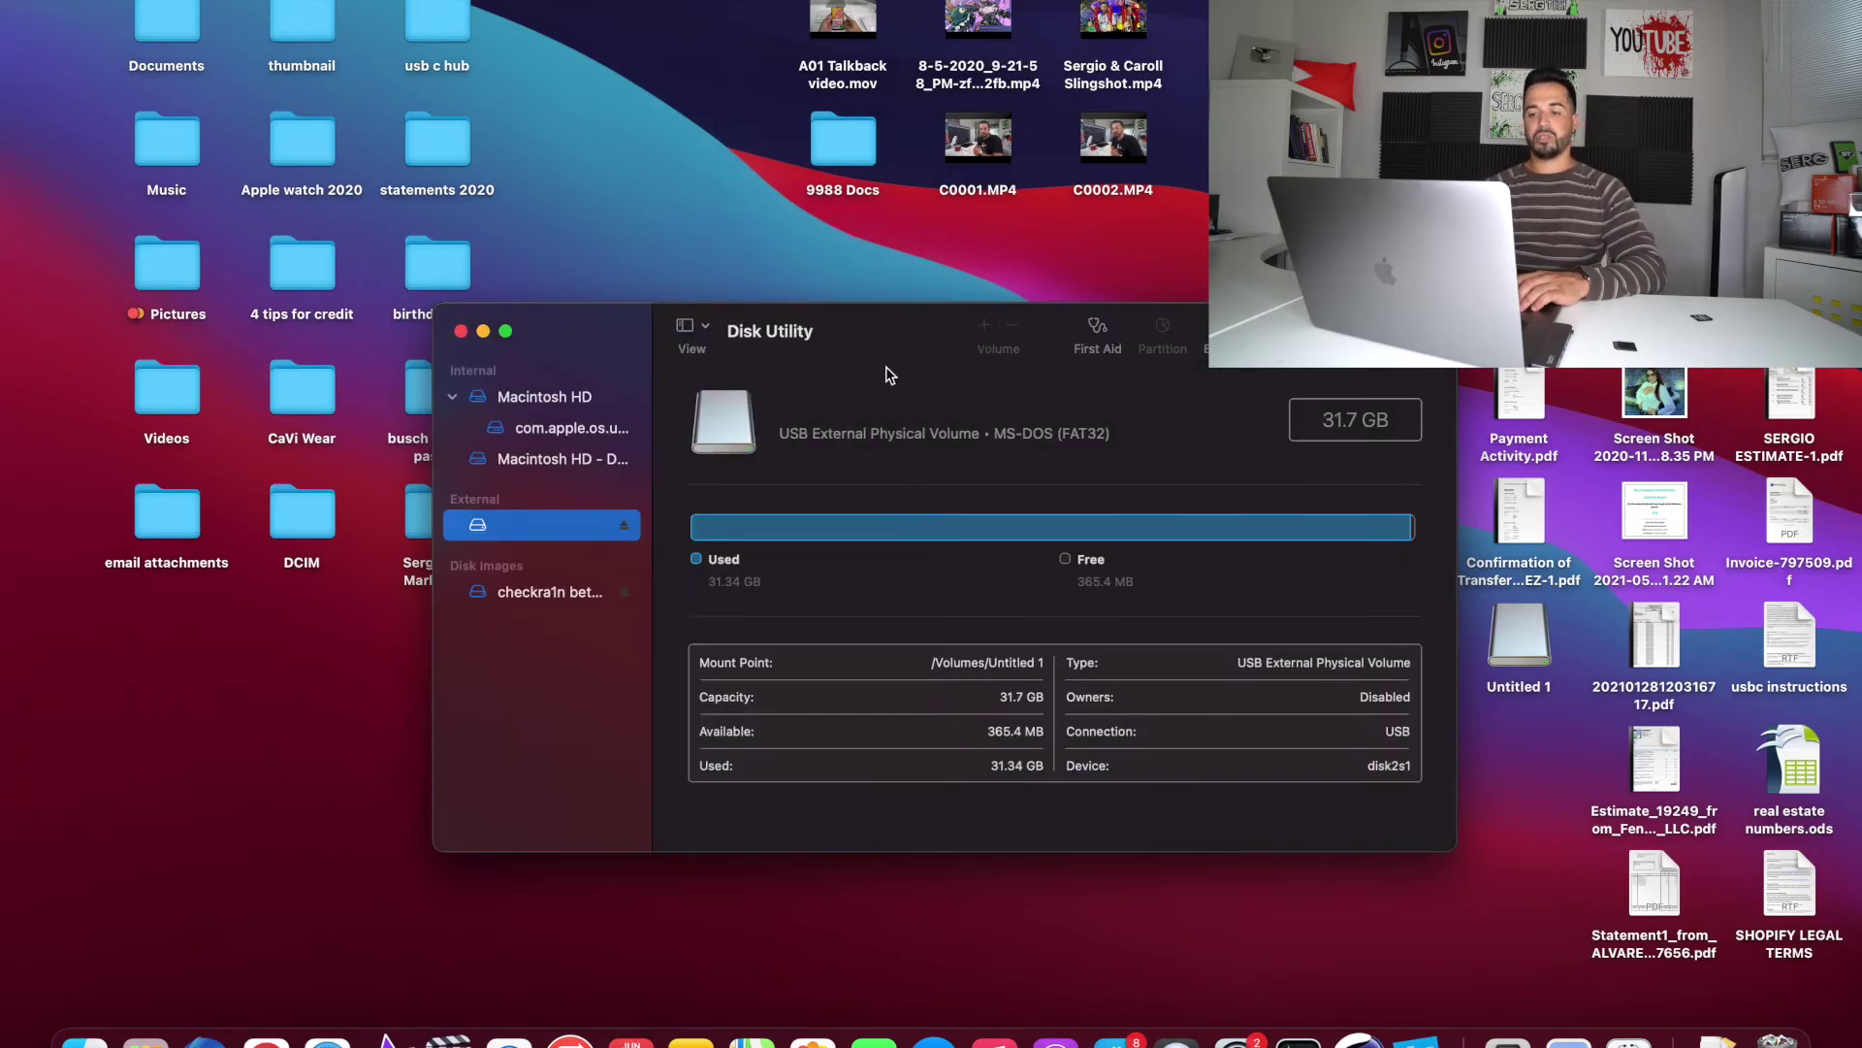
click(460, 331)
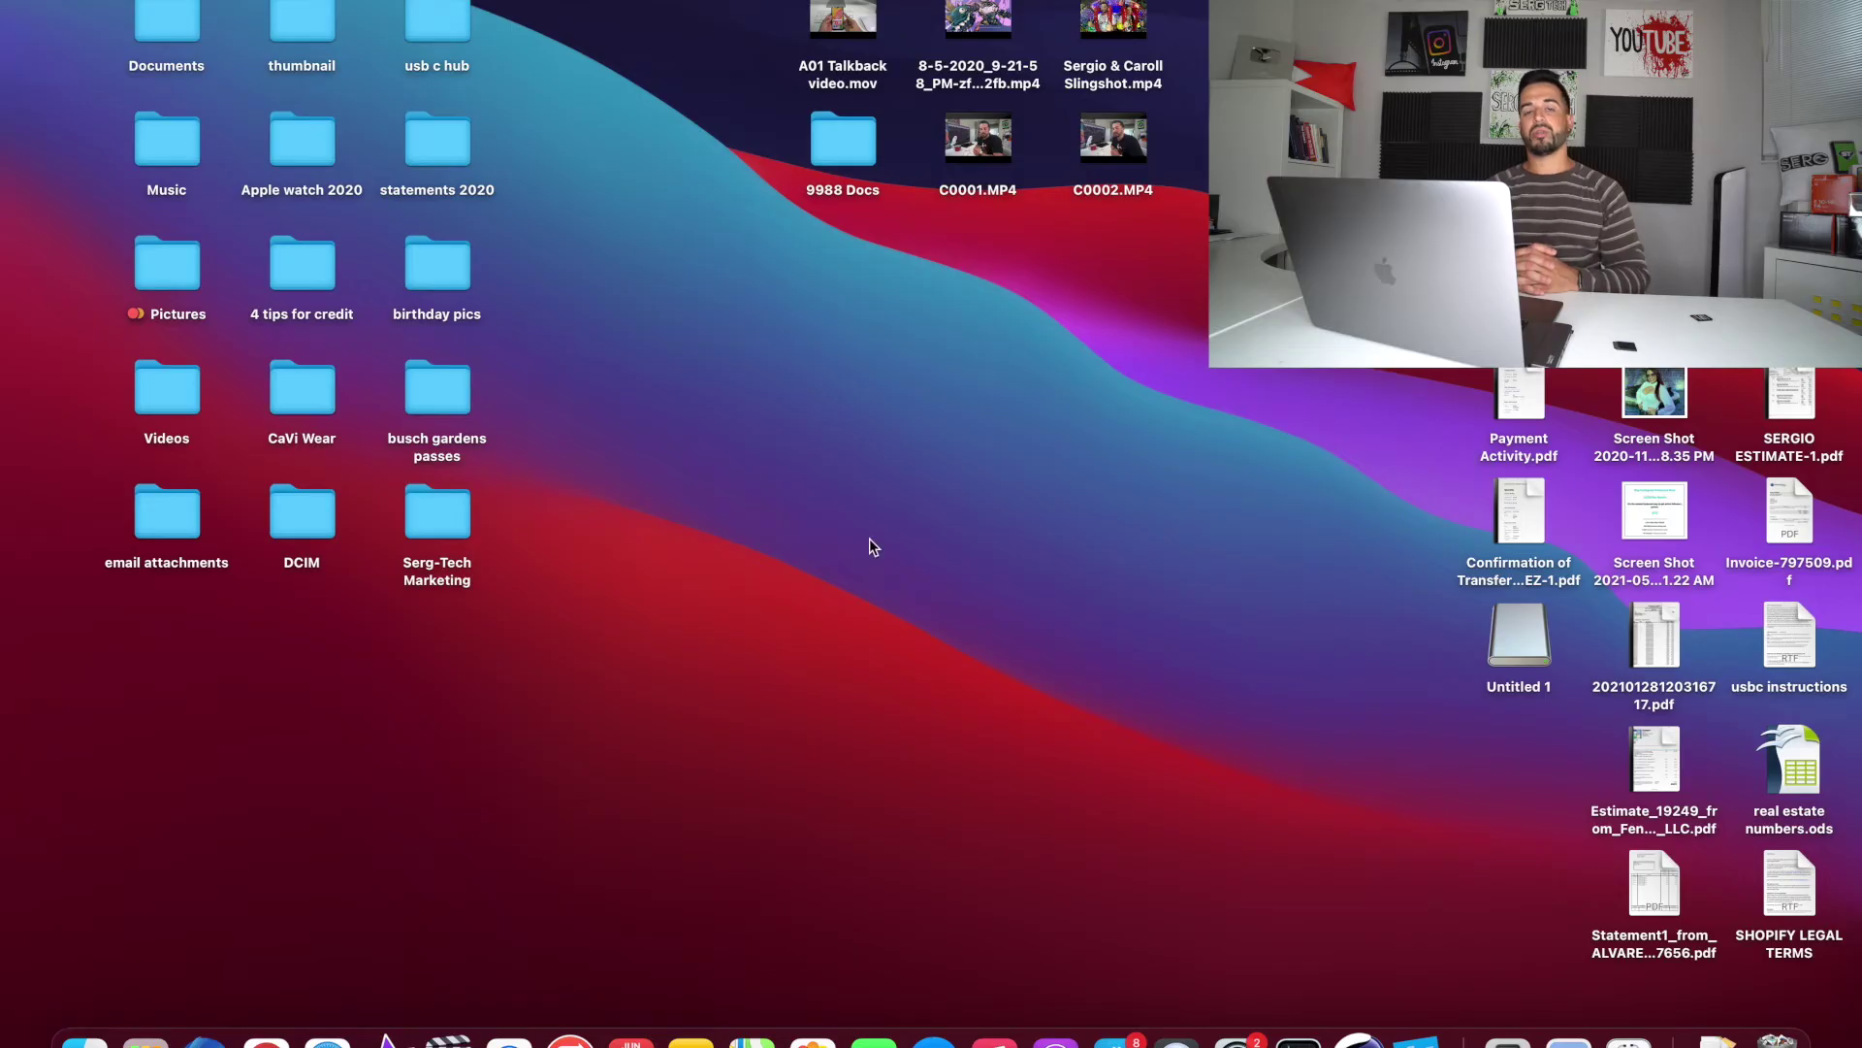